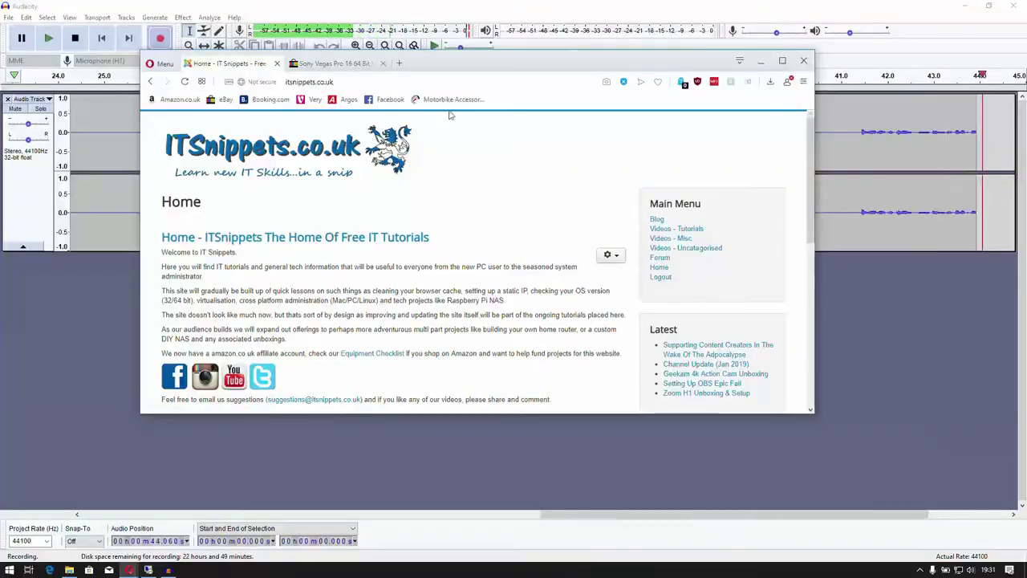
# Maximise the Opera window showing the ITSnippets.co.uk home page
pyautogui.doubleClick(488, 60)
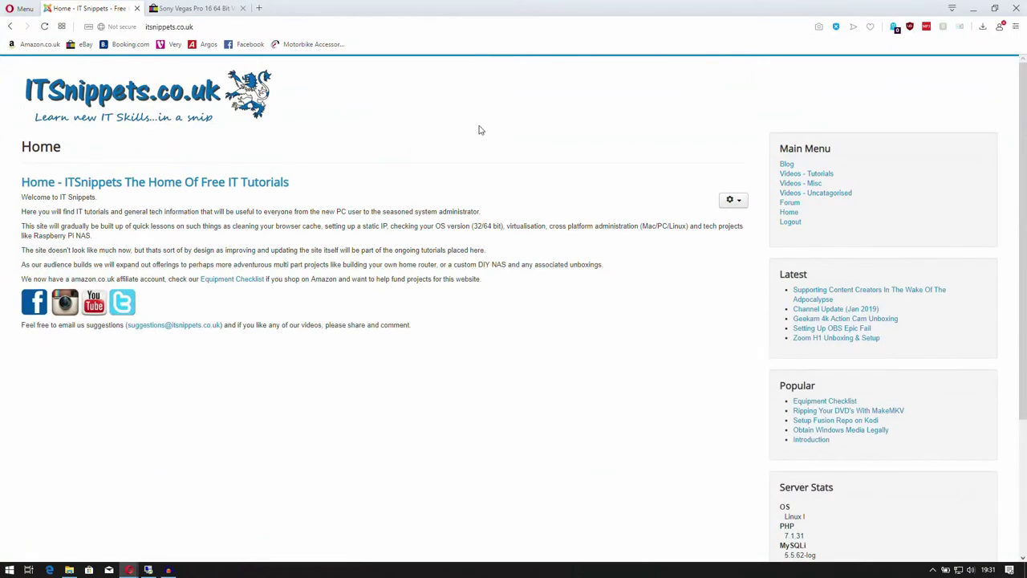
# Buy the £1.50 Sony Vegas Pro 16 64 Bit eBay listing with Buy it now and Confirm and pay
pyautogui.click(185, 8)
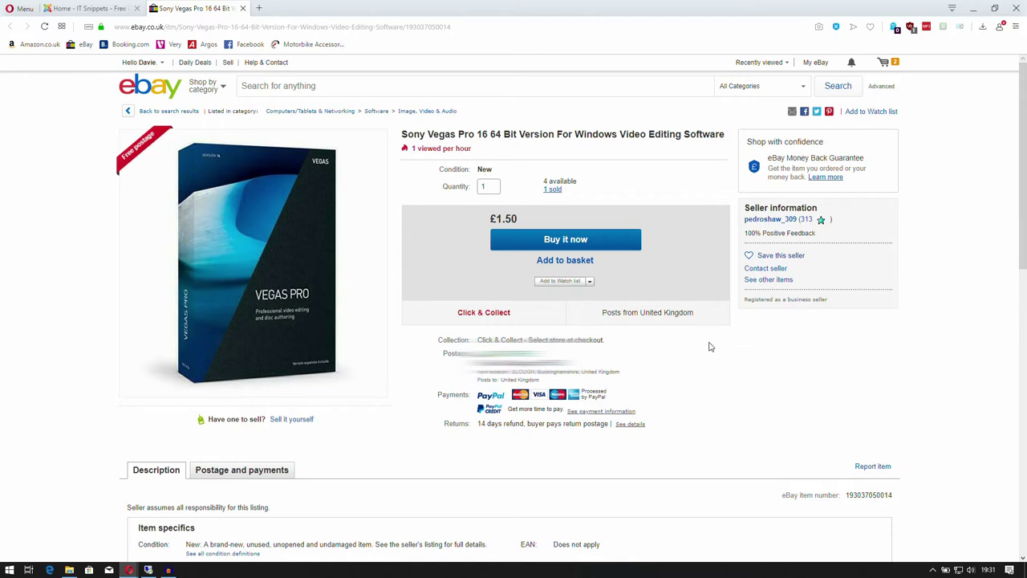
pyautogui.click(600, 244)
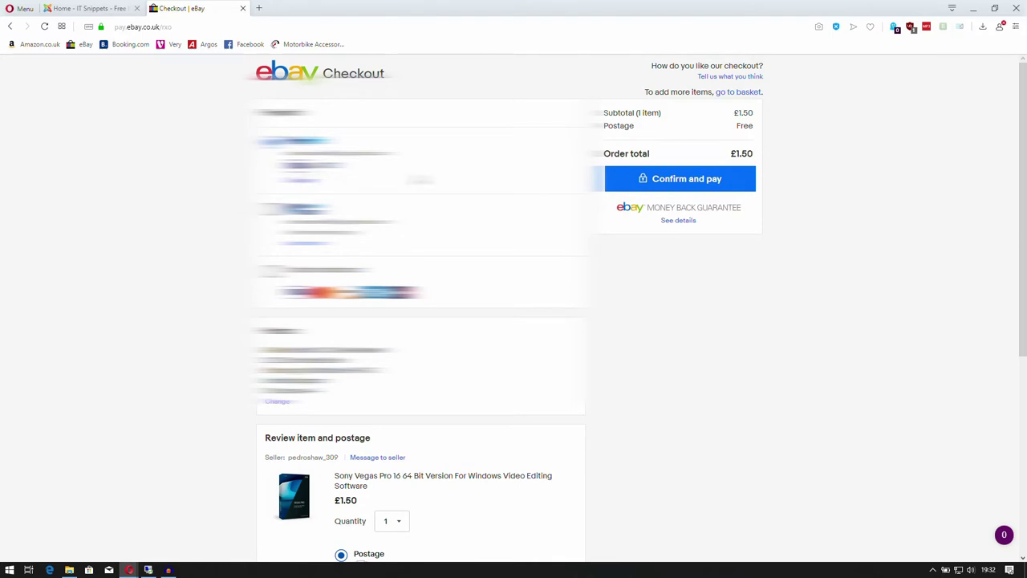
pyautogui.click(694, 181)
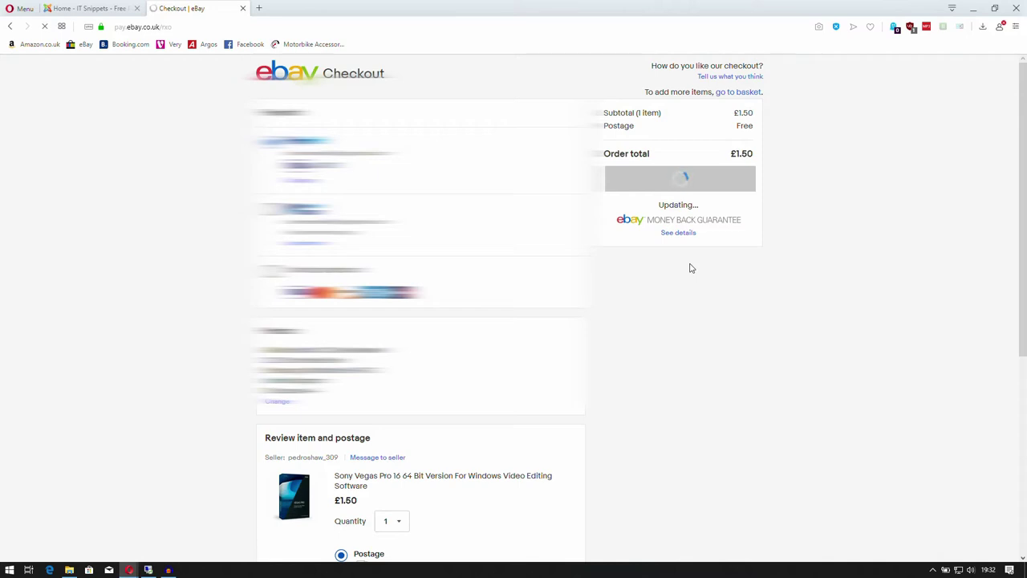
pyautogui.click(11, 29)
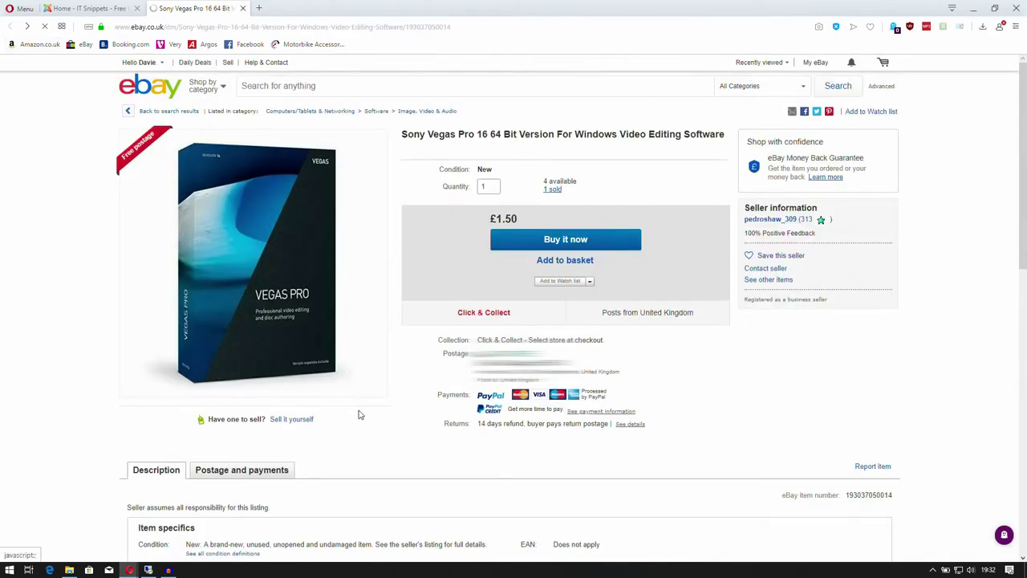
# Read through the listing's description and seller details, highlighting the seller's business address
pyautogui.scroll(-4, 373, 413)
pyautogui.scroll(3, 706, 305)
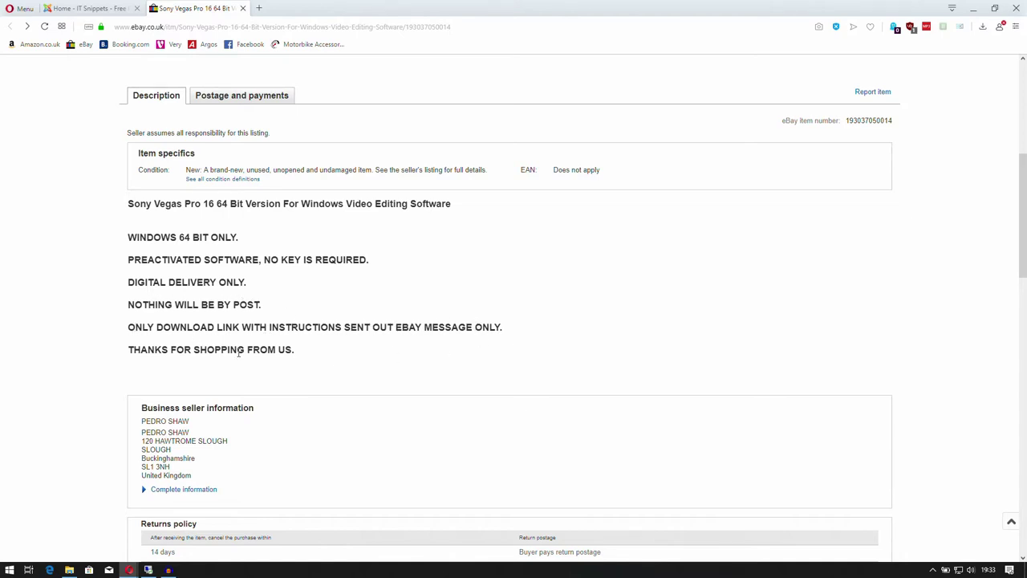
pyautogui.moveTo(182, 431); pyautogui.dragTo(305, 466)
pyautogui.scroll(-2, 304, 466)
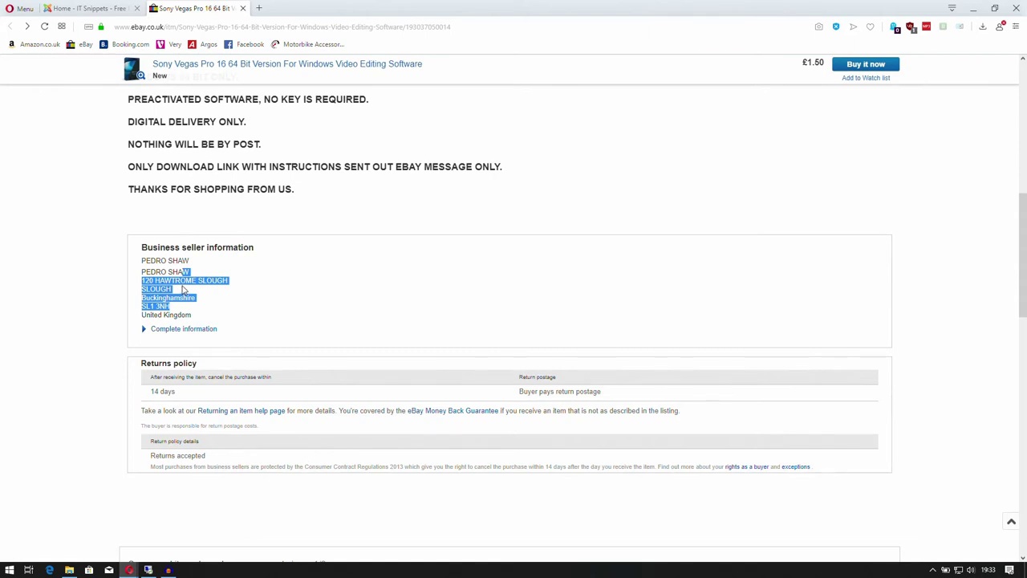
pyautogui.scroll(-2, 276, 320)
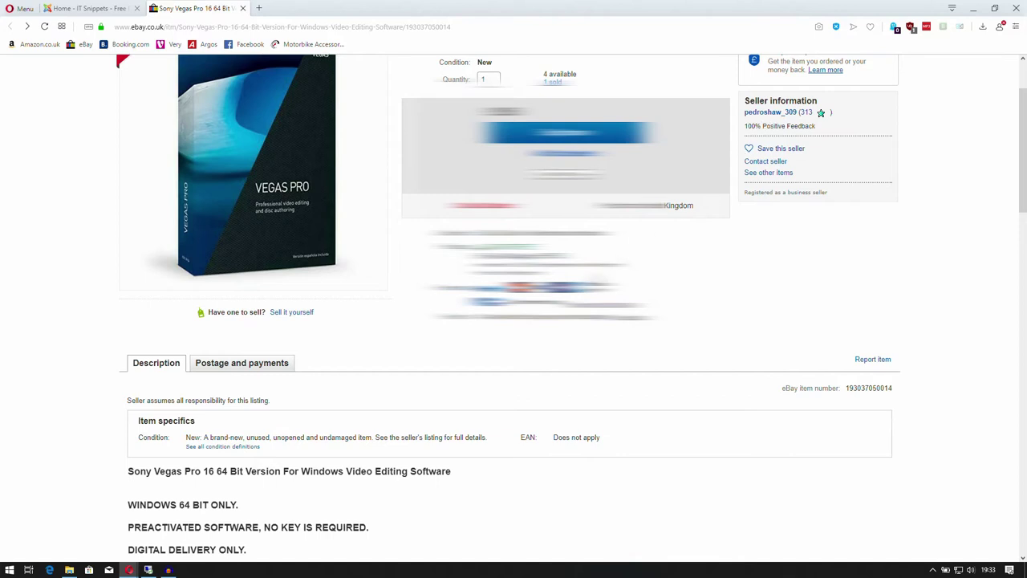
pyautogui.scroll(2, 755, 135)
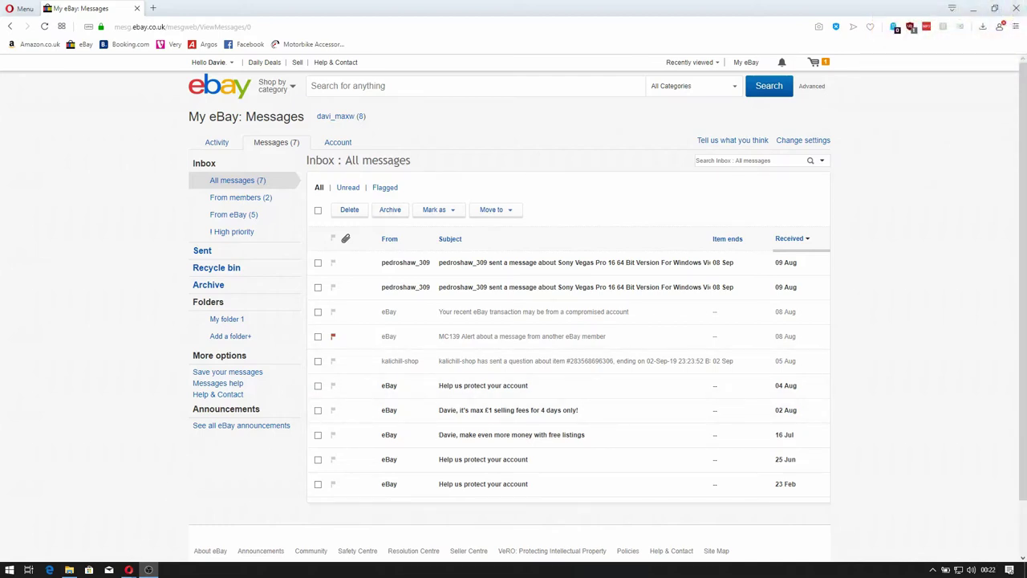
# Open the seller's Sony Vegas Pro 16 message and copy its drive.google.com download link
pyautogui.click(571, 287)
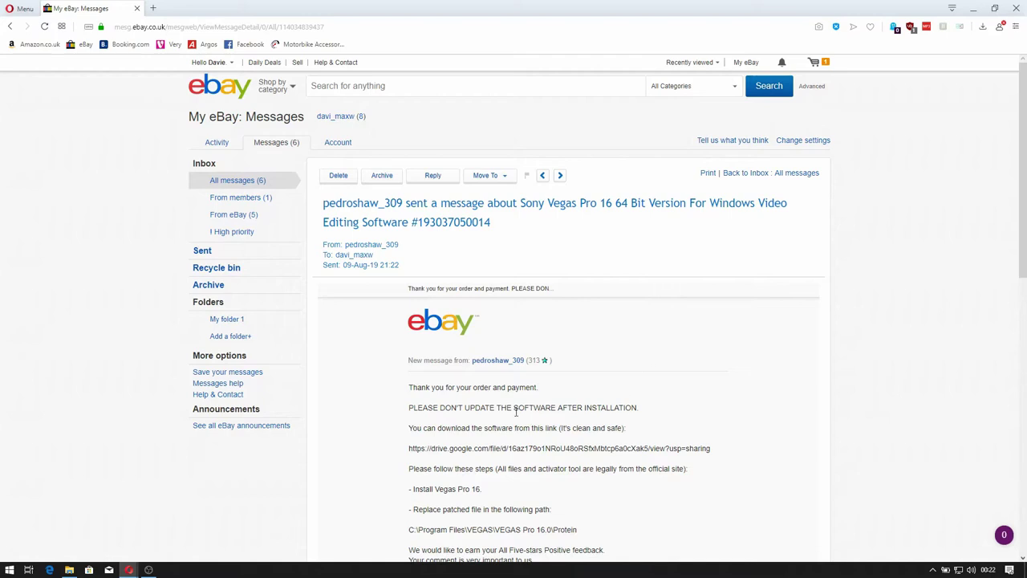
pyautogui.moveTo(556, 407); pyautogui.dragTo(652, 412)
pyautogui.scroll(-1, 643, 435)
pyautogui.scroll(-1, 643, 434)
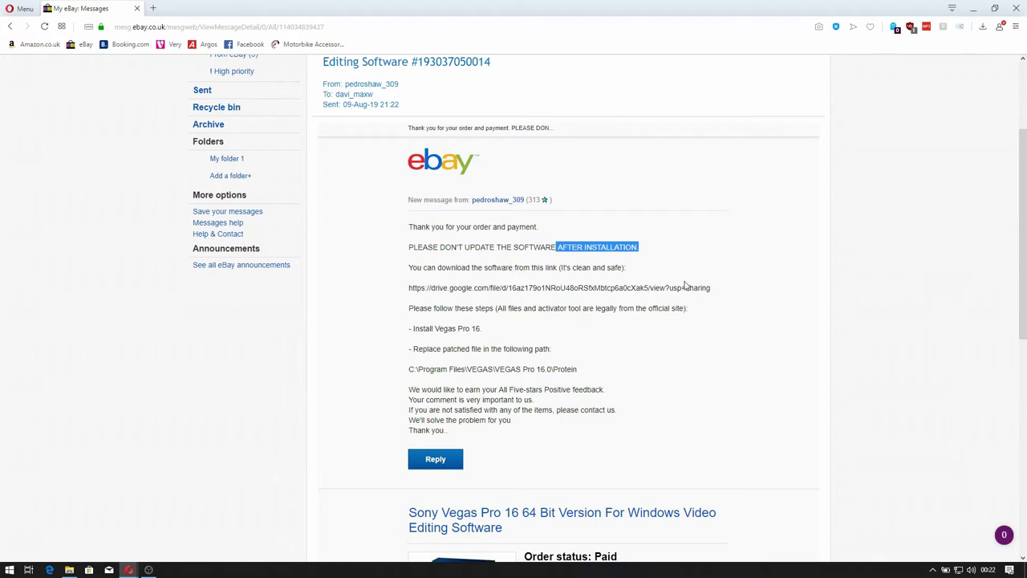
pyautogui.moveTo(711, 287); pyautogui.dragTo(411, 295)
pyautogui.rightClick(411, 296)
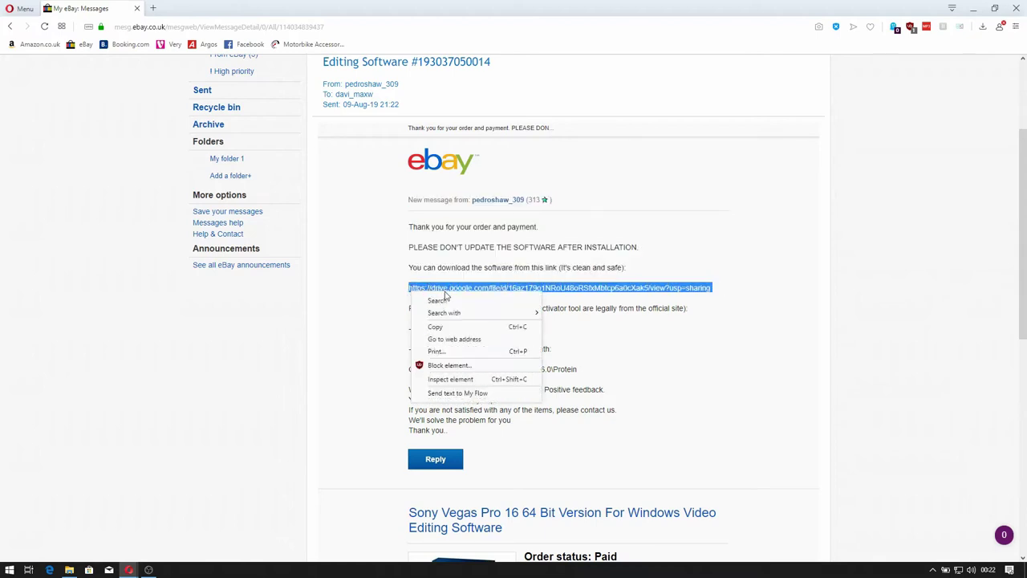
pyautogui.click(459, 329)
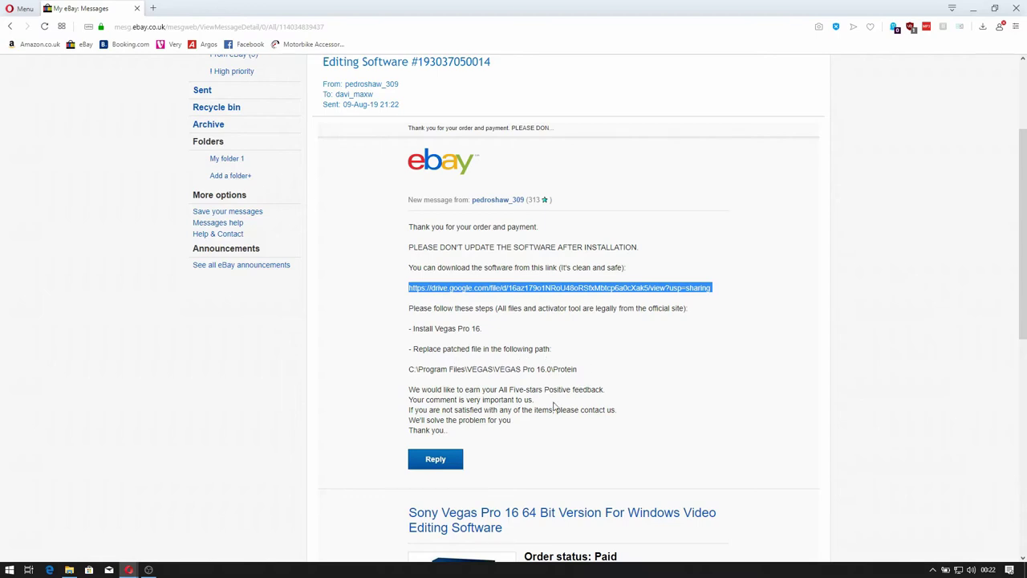
# Load the copied Drive link in a new tab and download Sony Vegas Pro 16.zip despite the virus warning
pyautogui.click(152, 8)
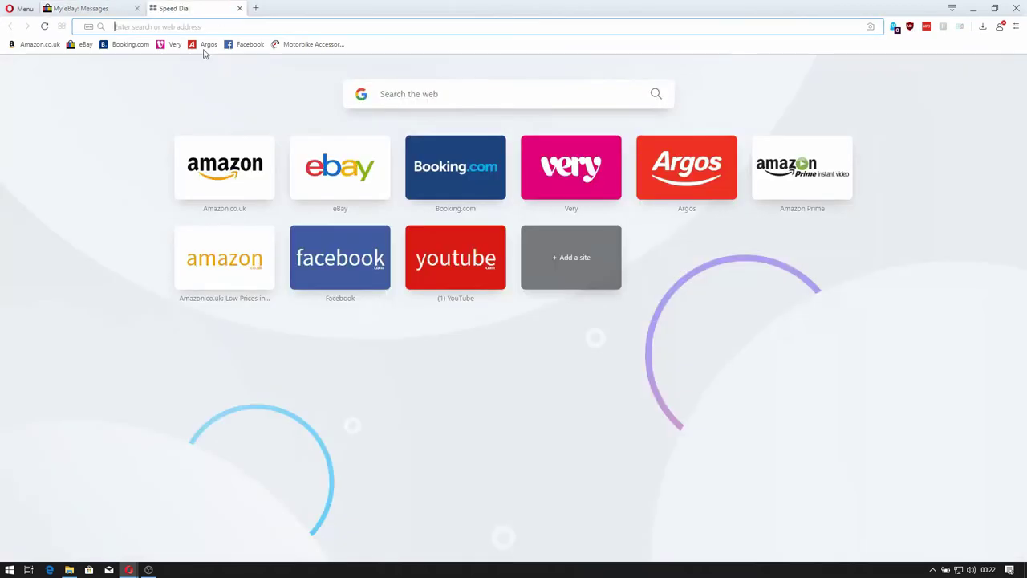
pyautogui.rightClick(289, 28)
pyautogui.click(316, 73)
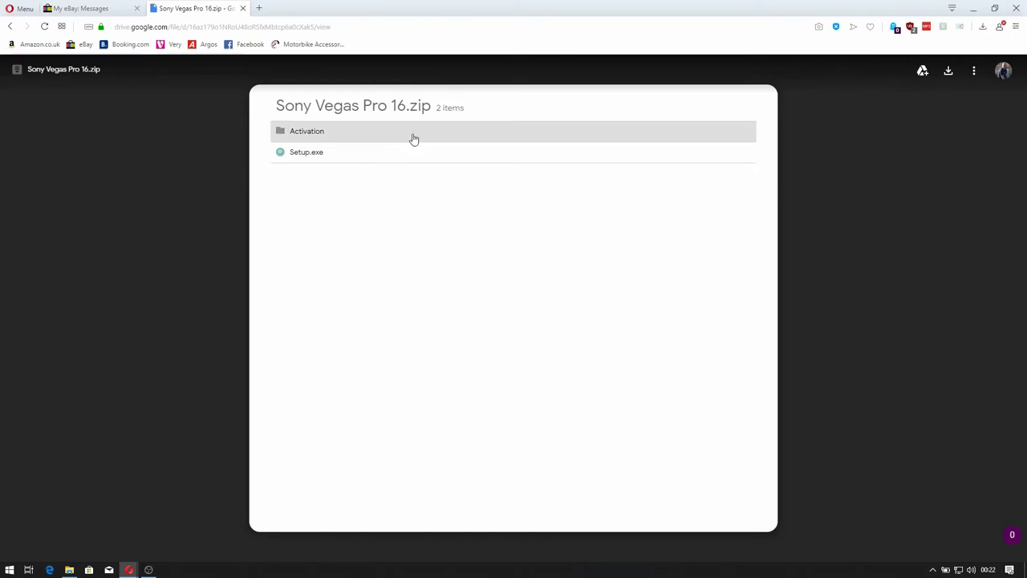
pyautogui.click(306, 131)
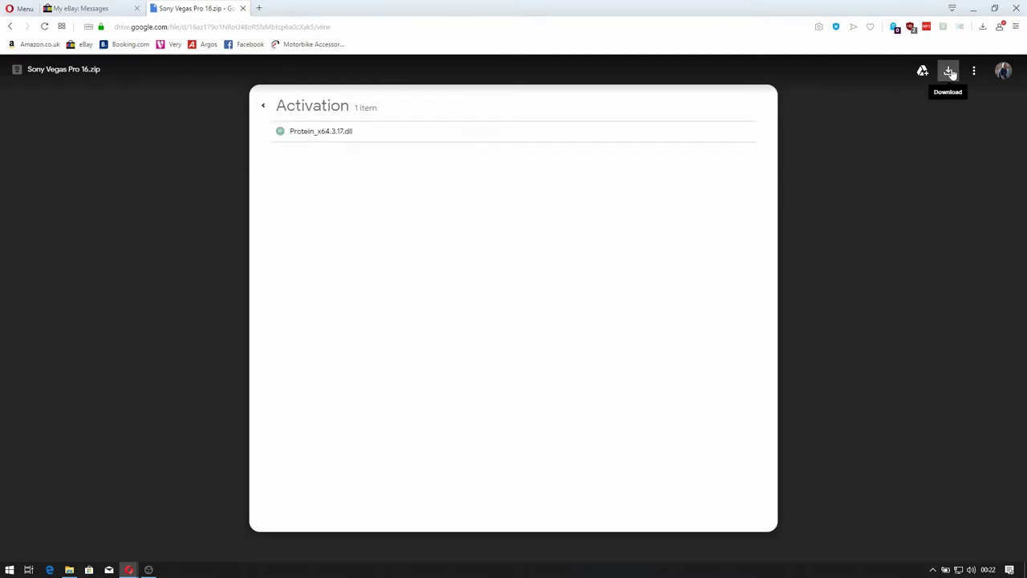
pyautogui.click(949, 72)
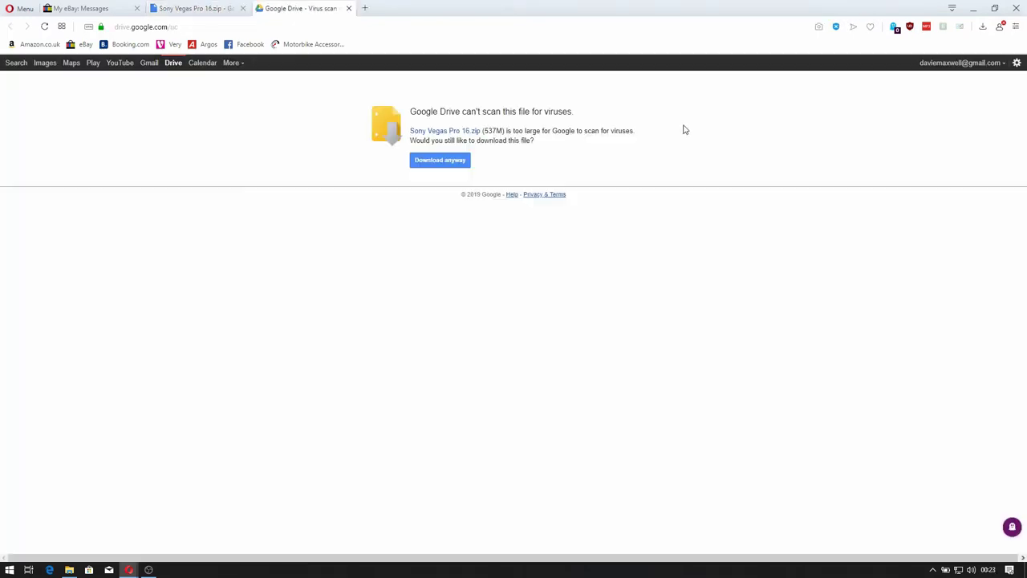
pyautogui.click(448, 162)
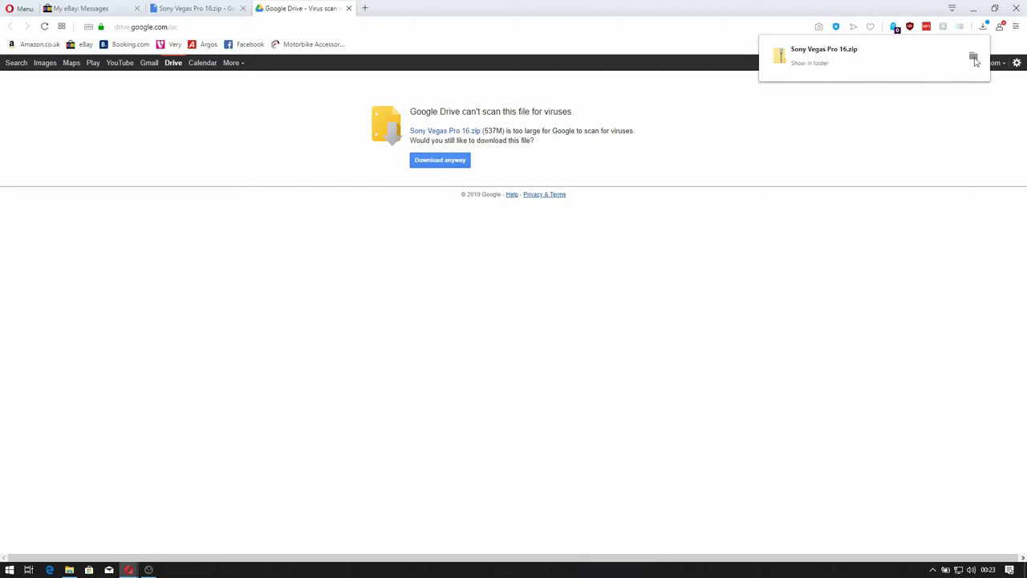
# Extract Sony Vegas Pro 16.zip in Downloads into a Sony Vegas Pro 16 folder
pyautogui.click(973, 57)
pyautogui.rightClick(554, 293)
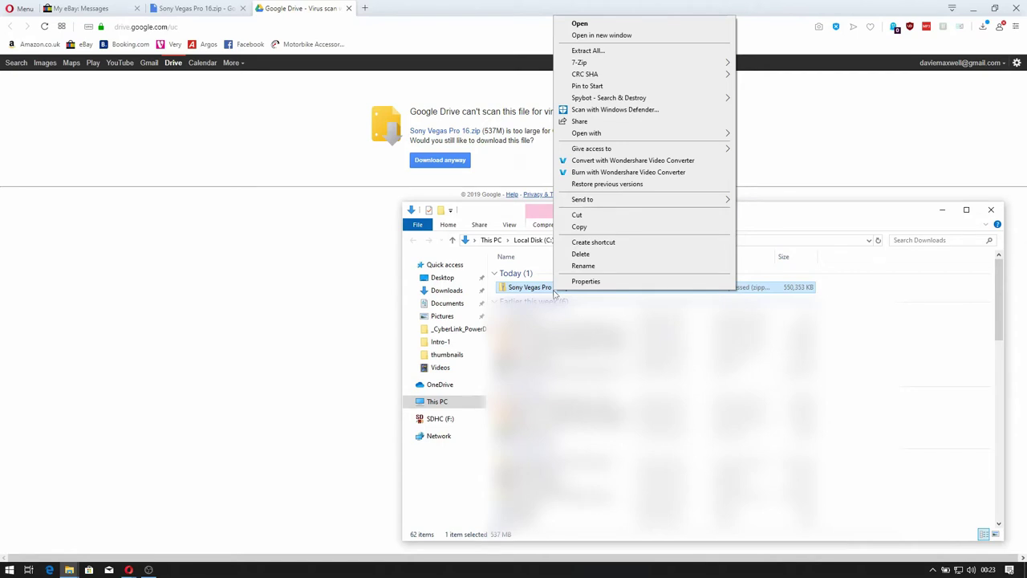
pyautogui.click(641, 52)
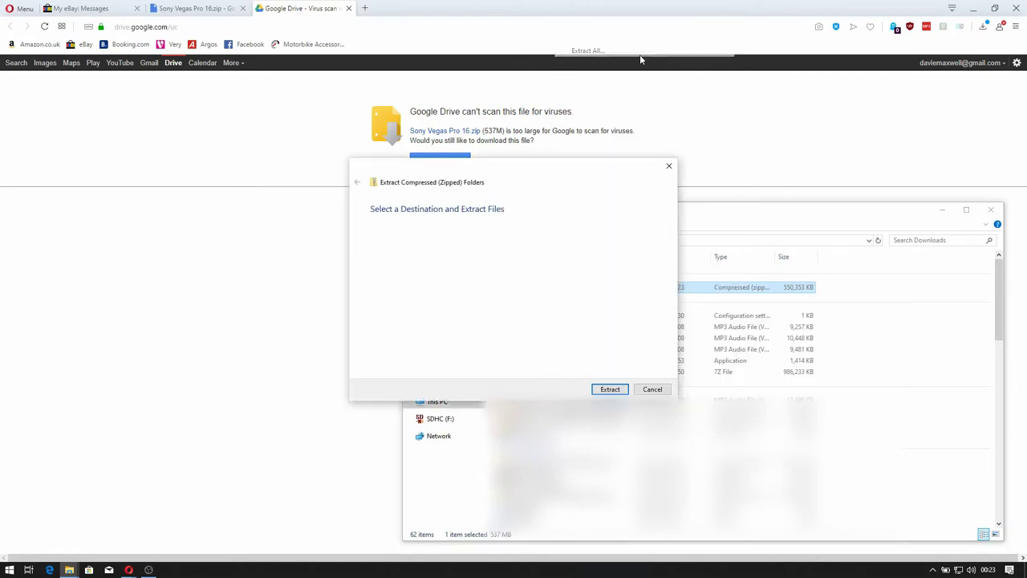
pyautogui.click(609, 387)
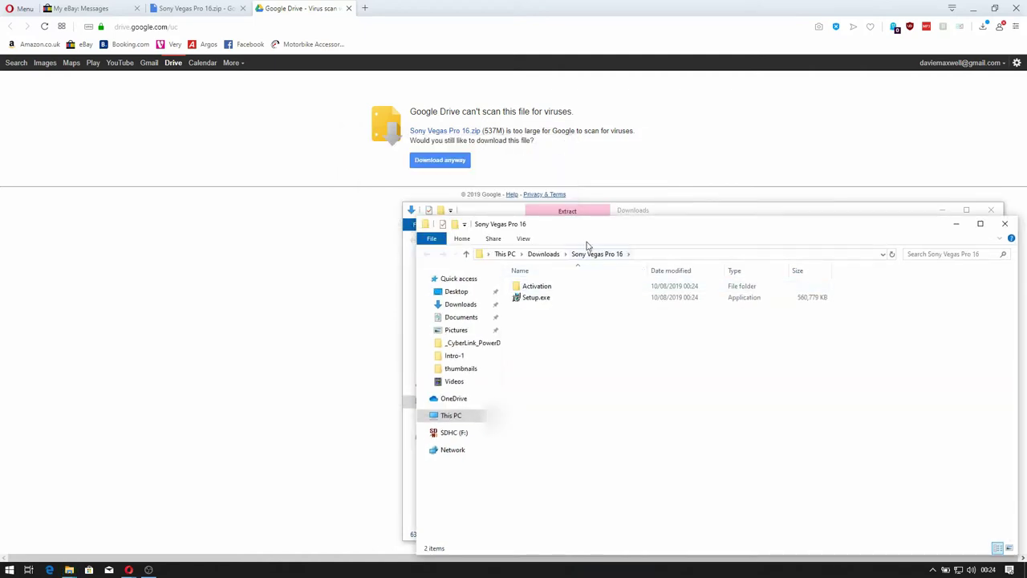
pyautogui.click(543, 253)
# Scan the Sony Vegas Pro 16 folder with Spybot, confirm both files are clean, and close the results
pyautogui.rightClick(578, 313)
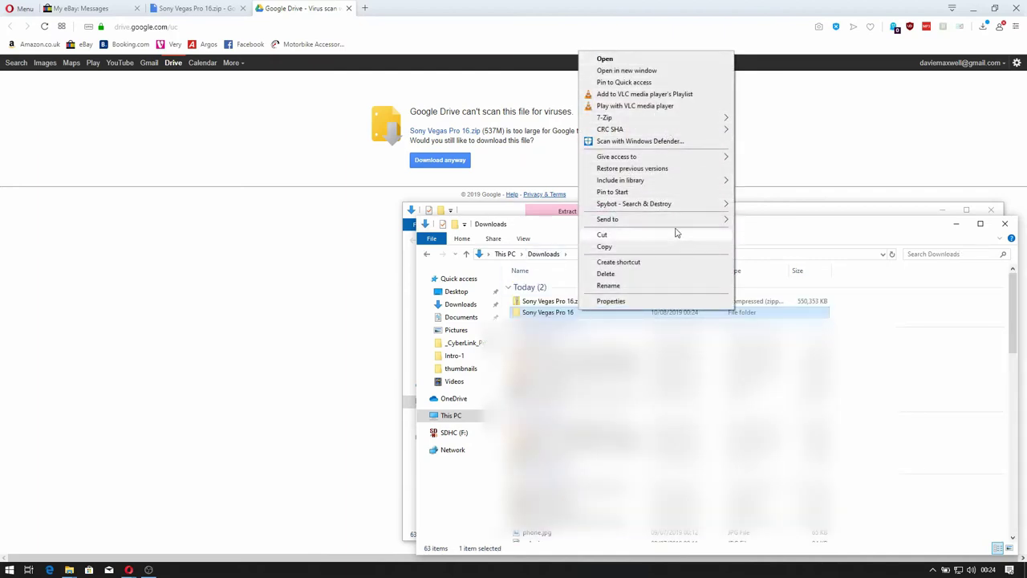
pyautogui.moveTo(676, 206)
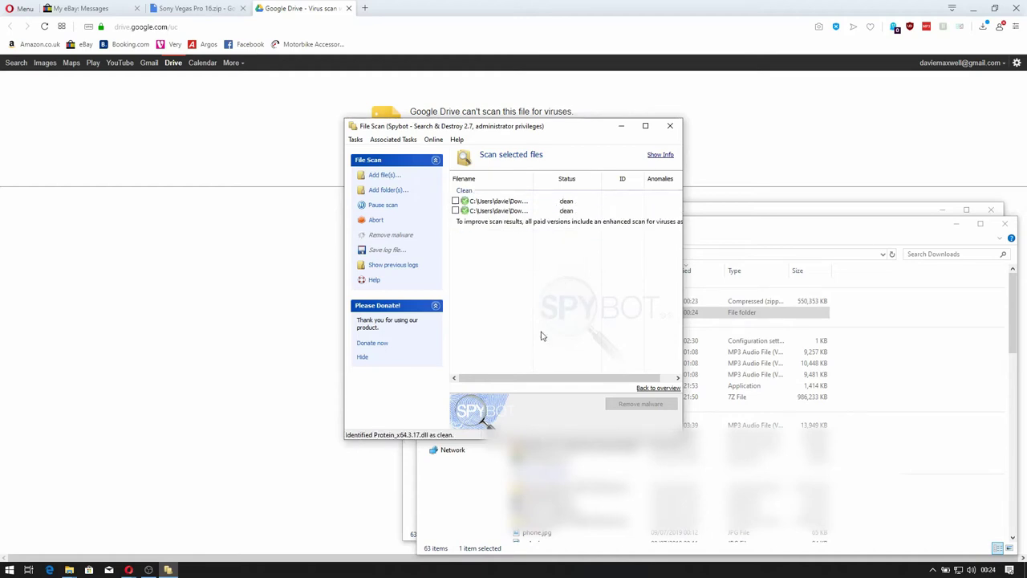
pyautogui.click(665, 130)
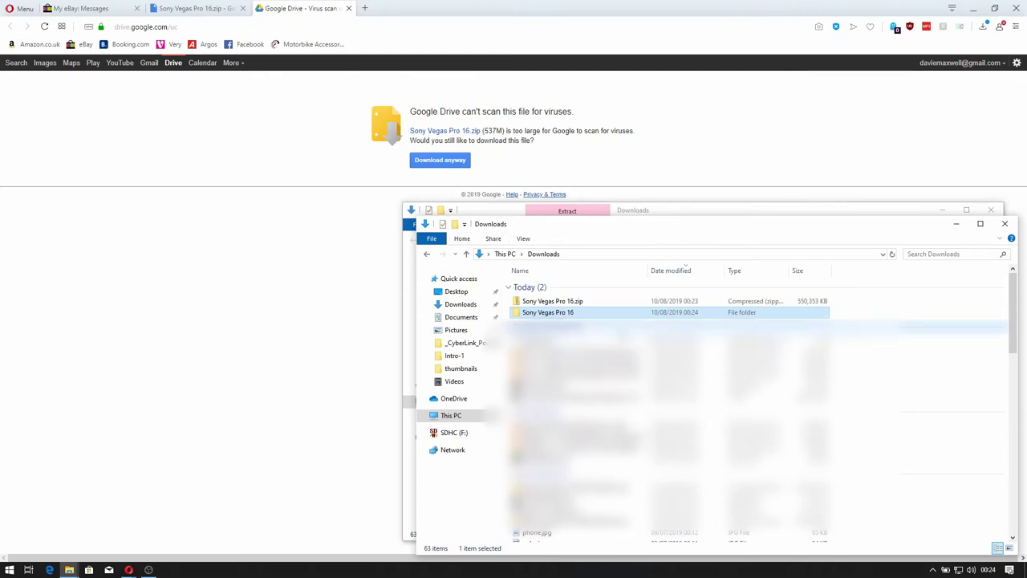
# Run Setup.exe, accept the licence, and install VEGAS Pro 16.0 to the default Program Files path
pyautogui.doubleClick(567, 312)
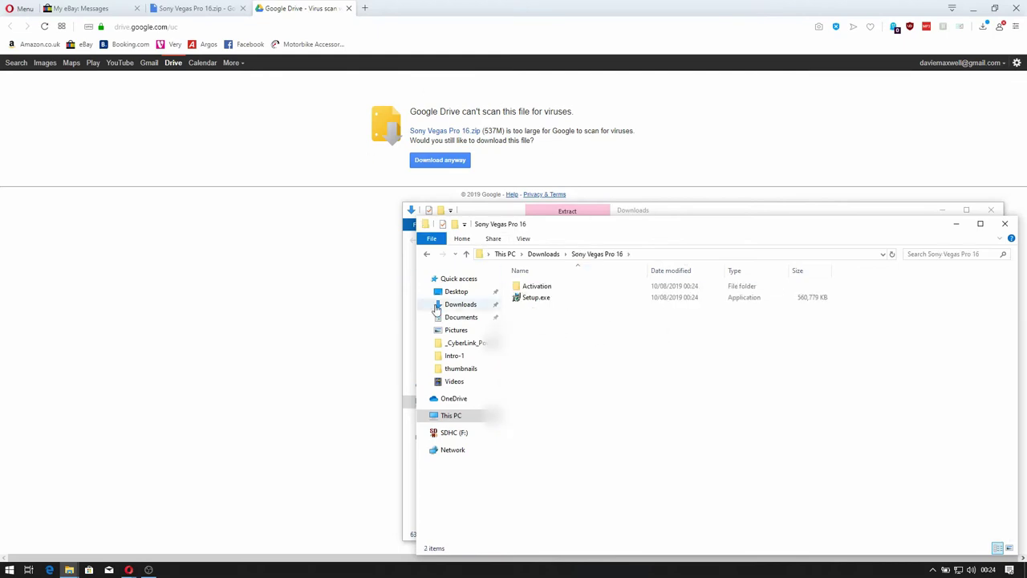
pyautogui.doubleClick(522, 299)
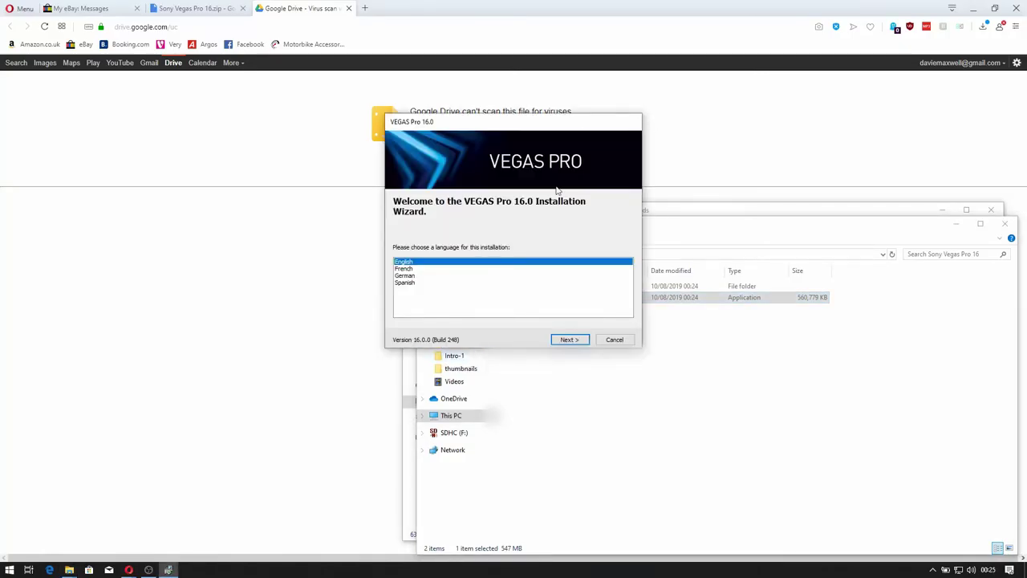
pyautogui.click(570, 339)
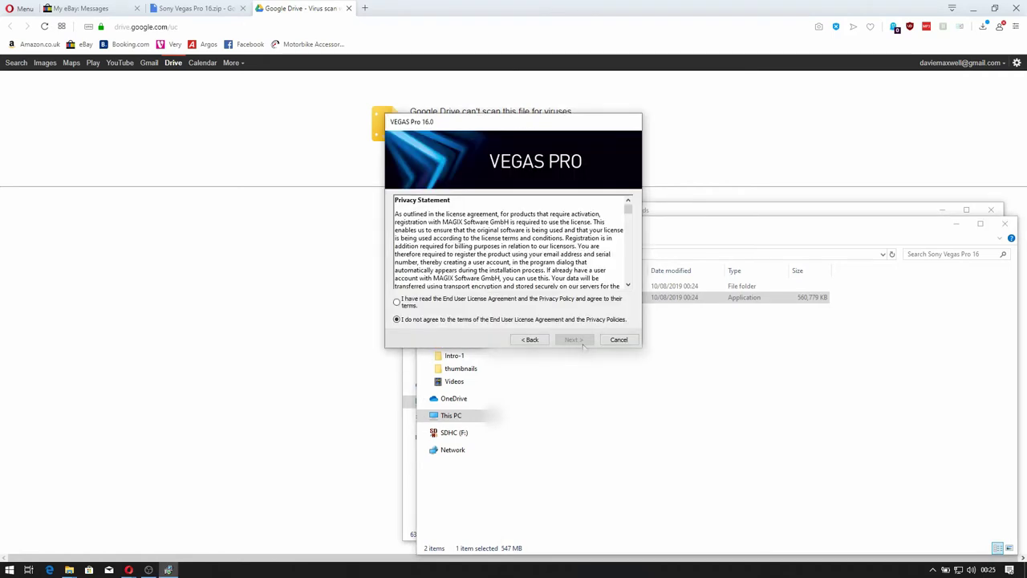
pyautogui.click(437, 307)
pyautogui.click(574, 340)
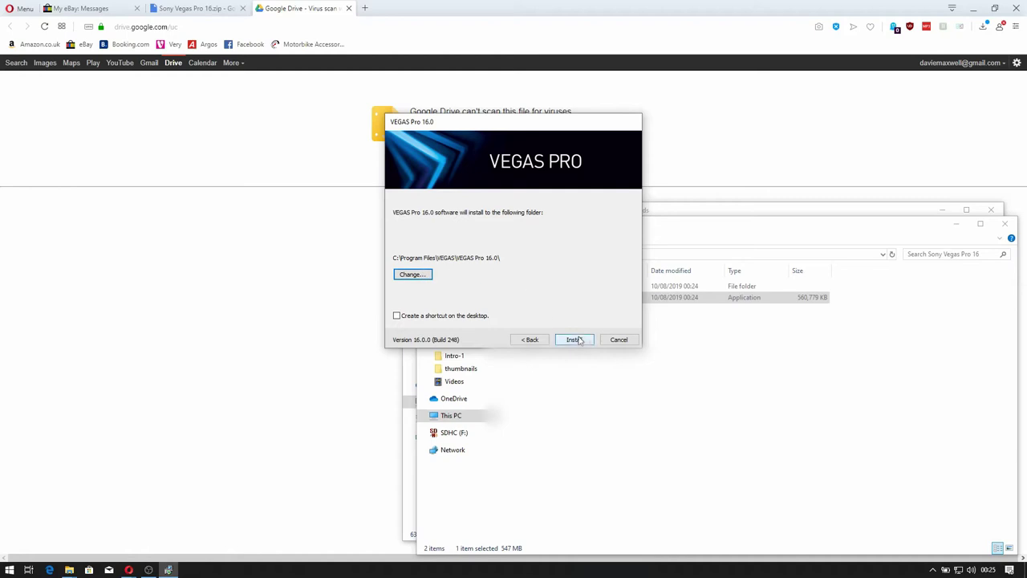
pyautogui.click(574, 339)
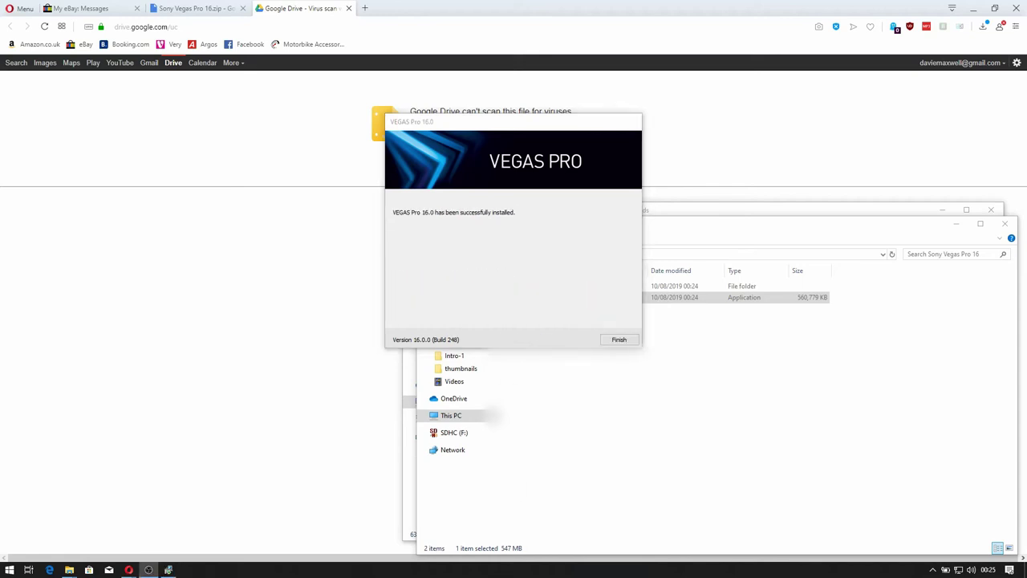
pyautogui.click(621, 342)
# Copy Protein_x64.3.17.dll from the Activation folder, checking the seller's install instructions
pyautogui.doubleClick(535, 286)
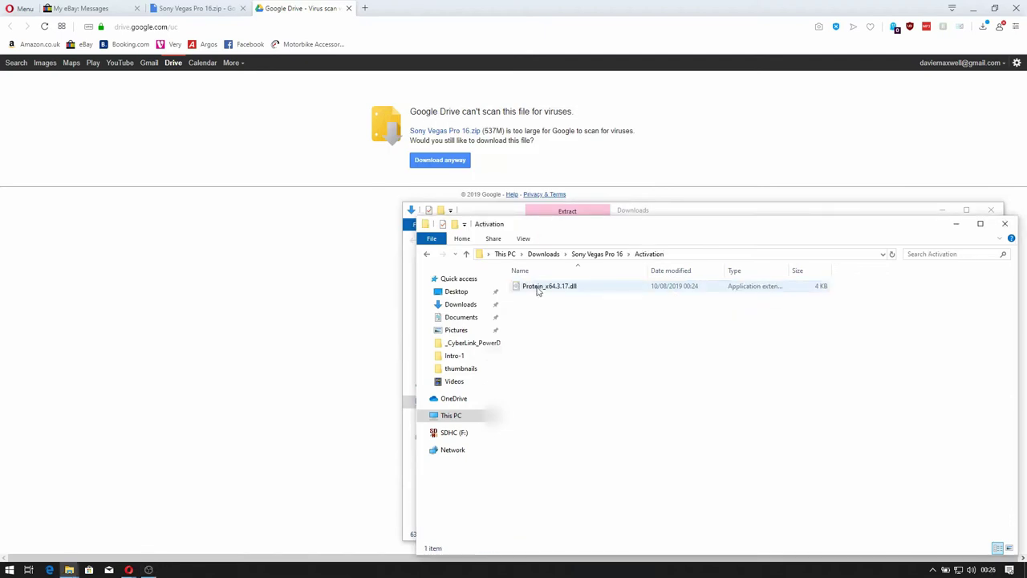
pyautogui.click(553, 287)
pyautogui.rightClick(569, 287)
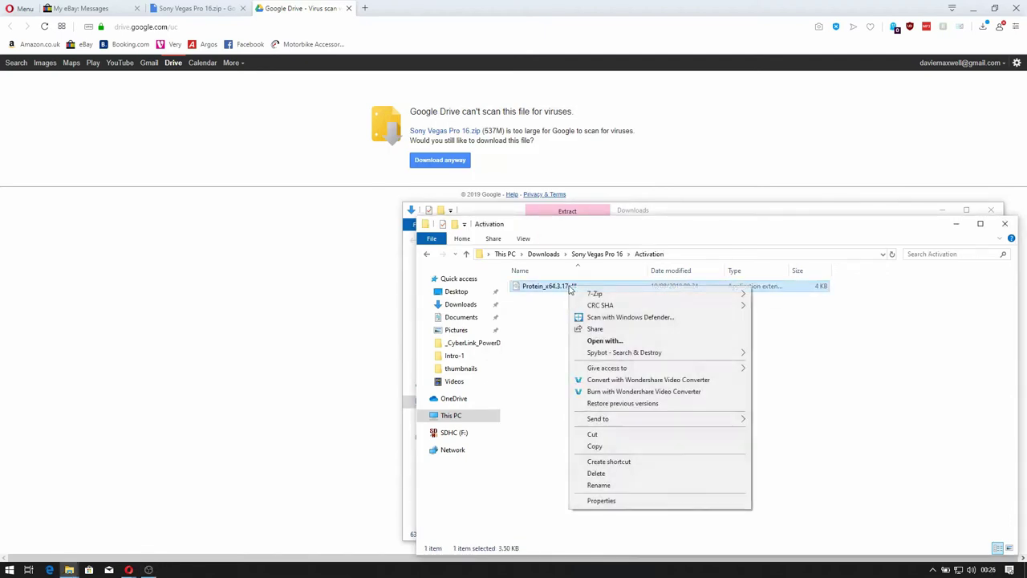
pyautogui.click(611, 448)
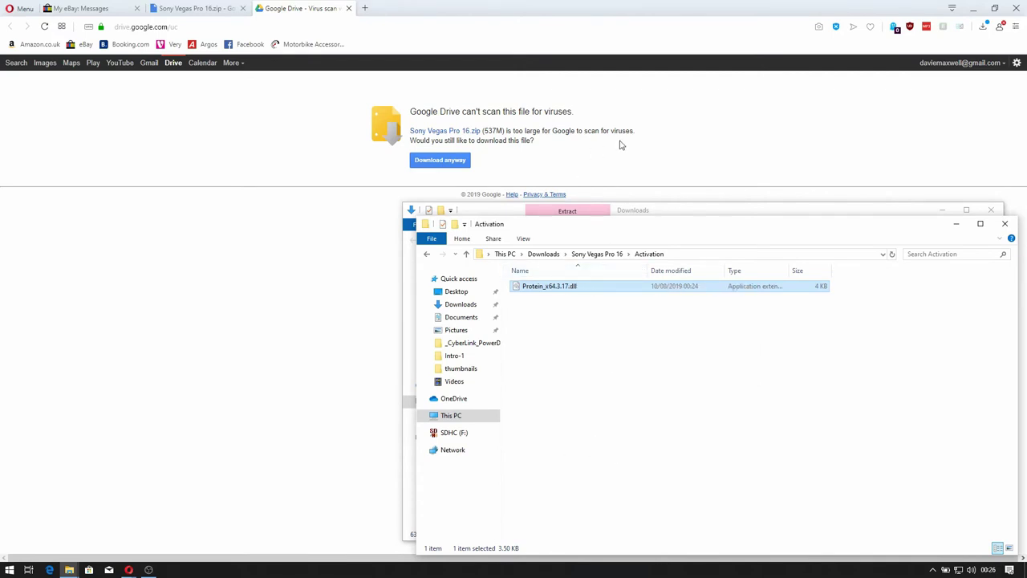
pyautogui.click(183, 10)
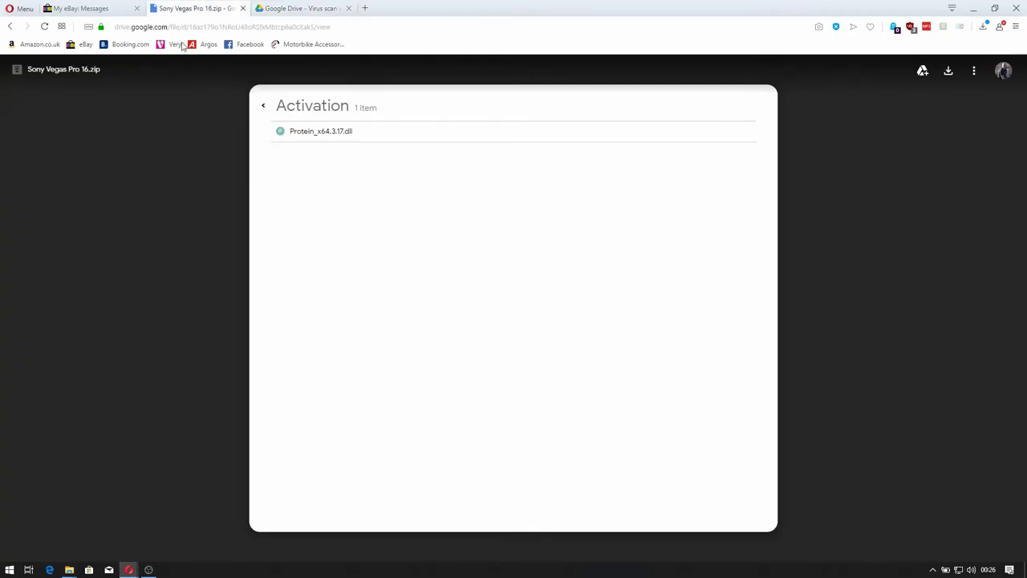
pyautogui.click(81, 9)
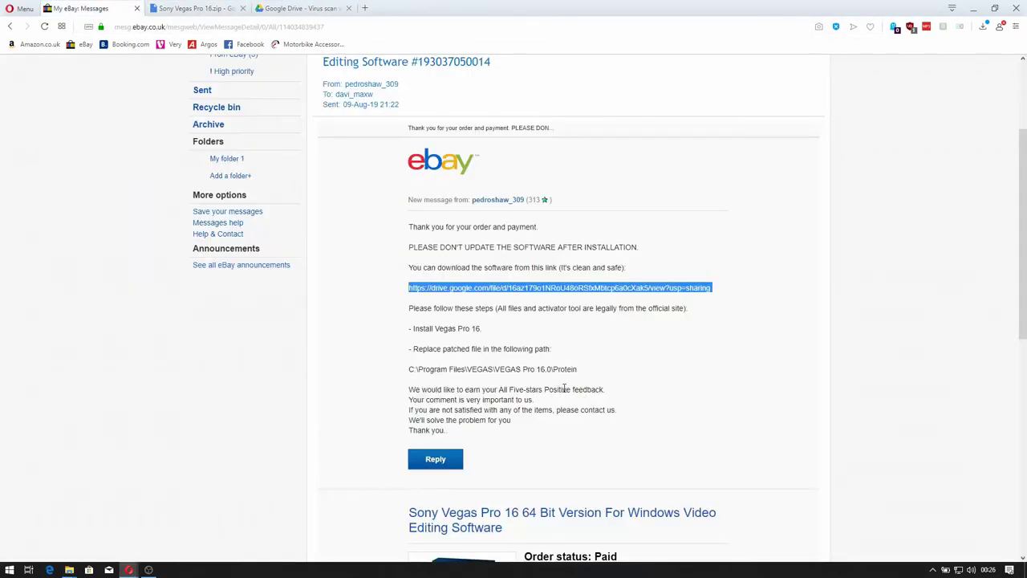
pyautogui.hotkey('alt', 'Tab')
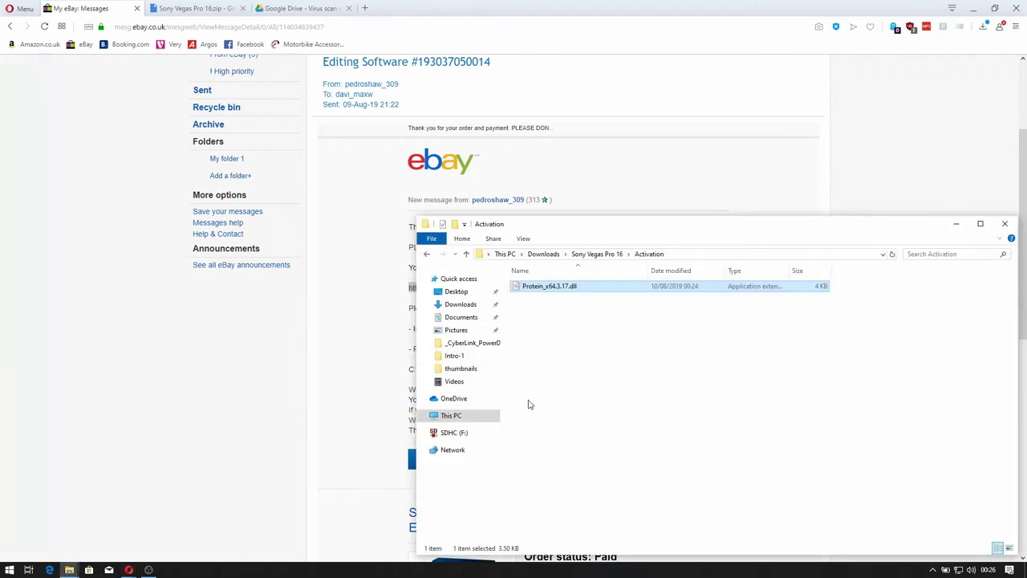
# Navigate to C:\Program Files\VEGAS\VEGAS Pro 16.0\Protein
pyautogui.click(464, 416)
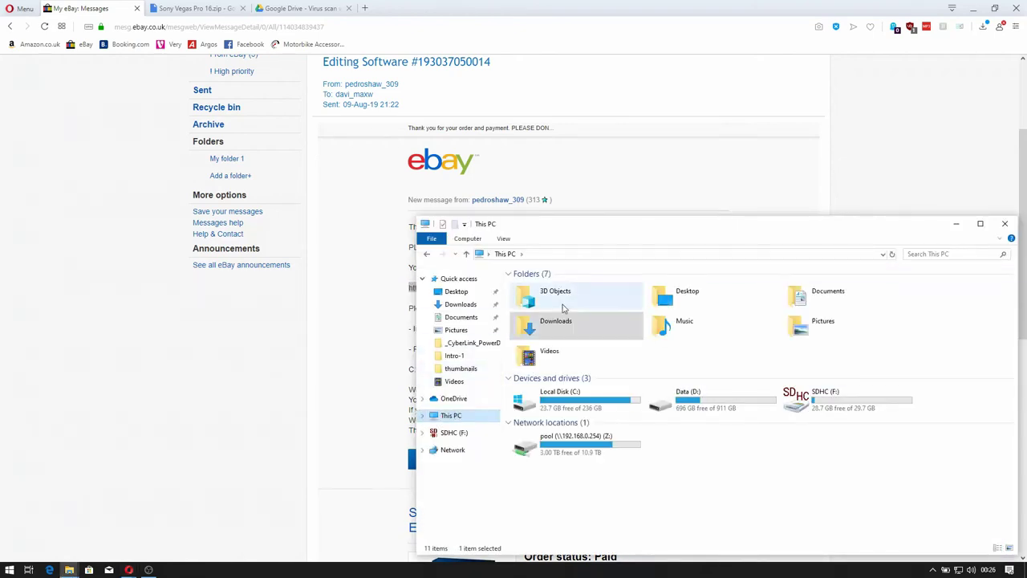
pyautogui.doubleClick(590, 391)
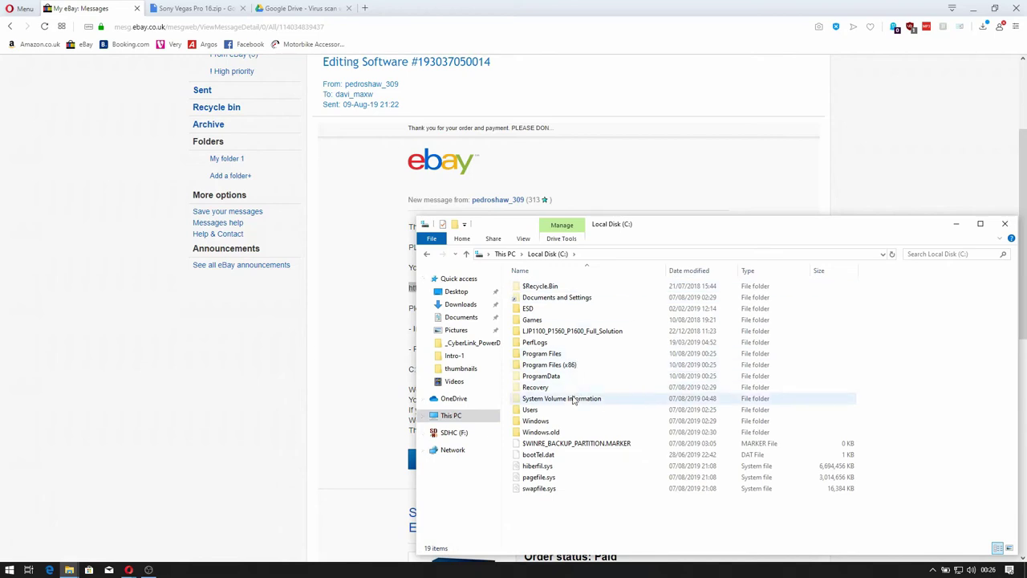
pyautogui.doubleClick(553, 353)
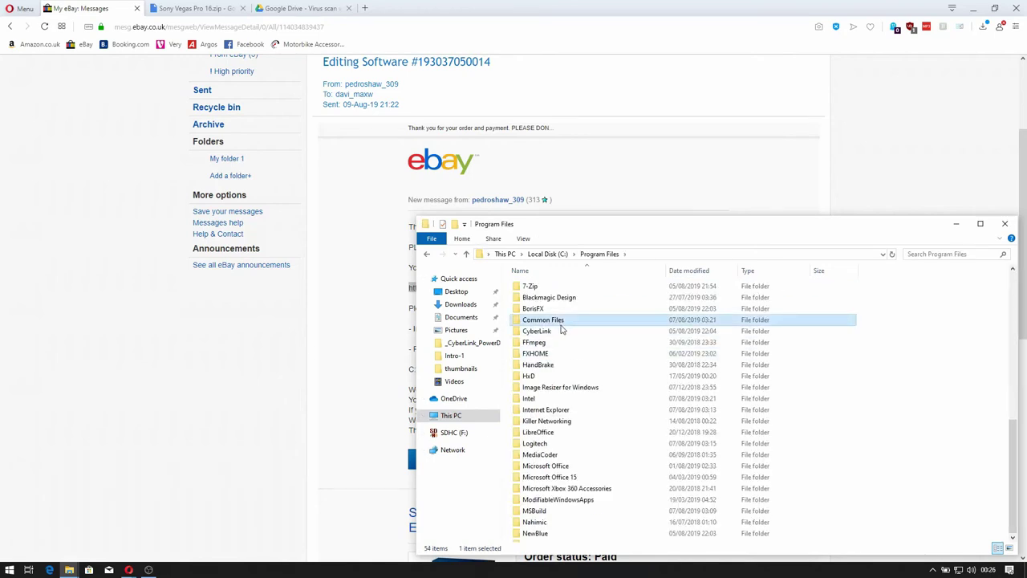
pyautogui.click(562, 321)
pyautogui.scroll(-10, 562, 325)
pyautogui.click(546, 390)
pyautogui.doubleClick(552, 391)
pyautogui.doubleClick(552, 287)
pyautogui.click(560, 330)
pyautogui.press('p')
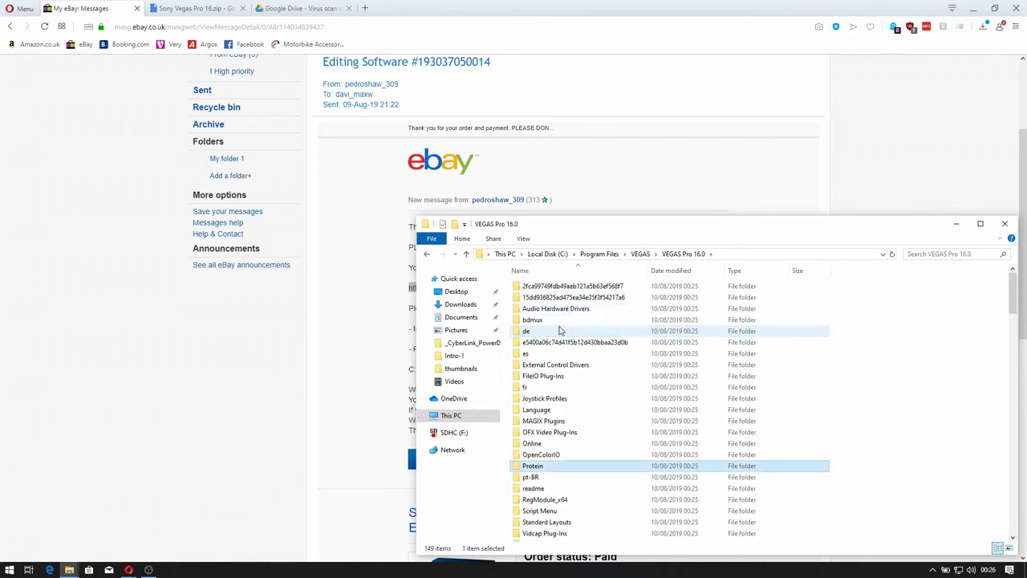
pyautogui.doubleClick(544, 467)
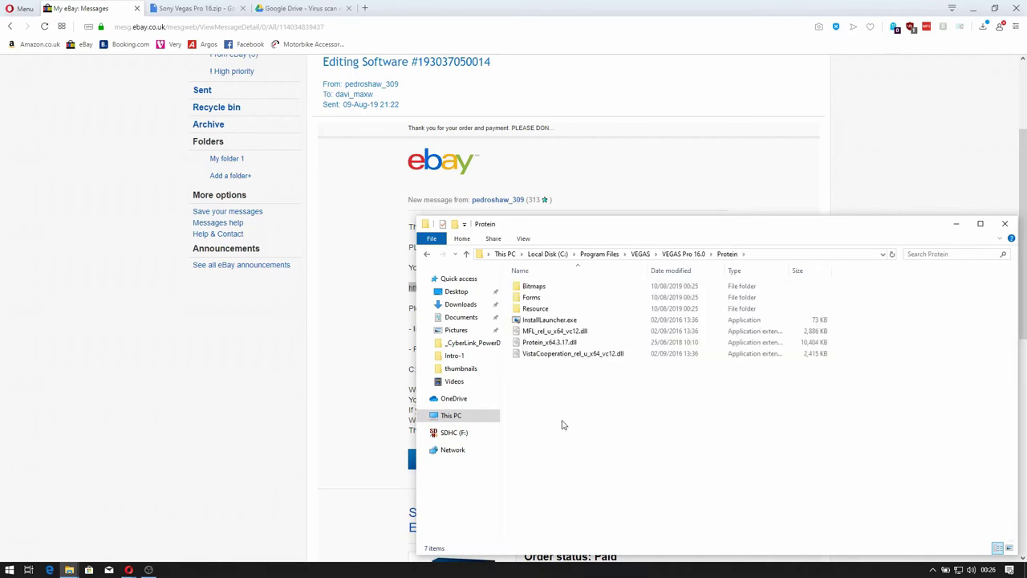
# Paste the dll over the original with Replace and administrator permission, then close the window
pyautogui.rightClick(563, 421)
pyautogui.click(588, 495)
pyautogui.click(495, 219)
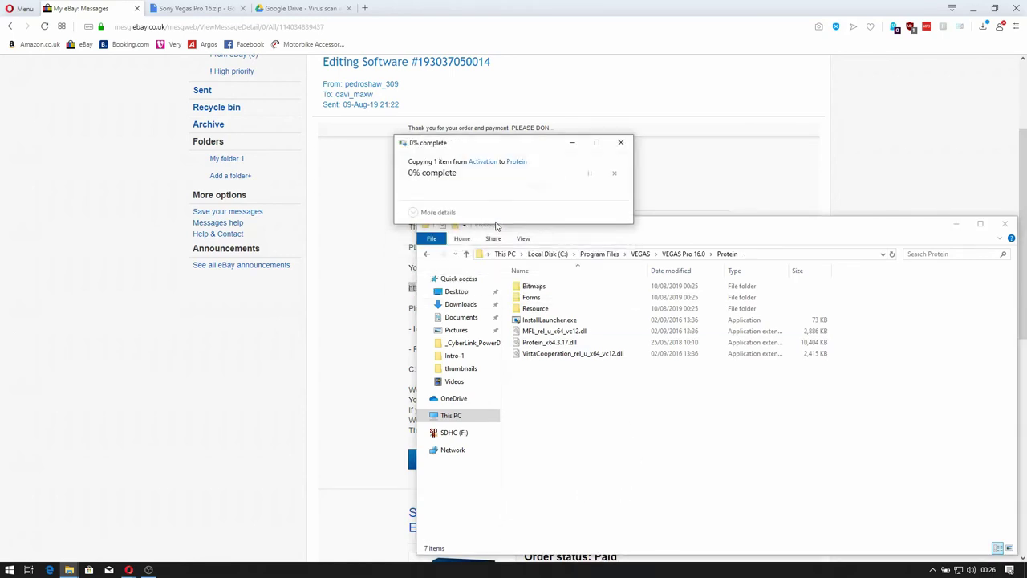
pyautogui.click(485, 217)
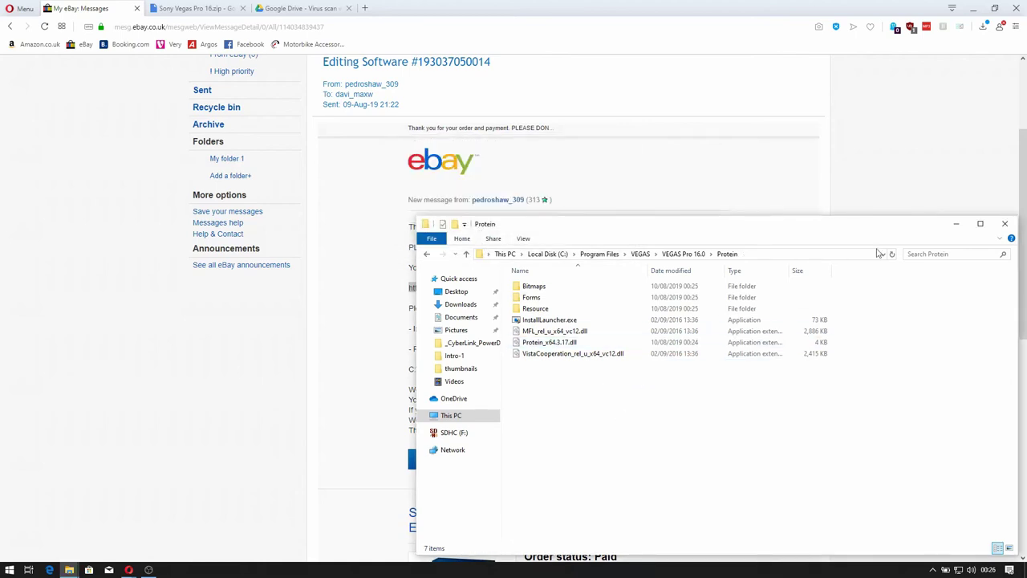
pyautogui.click(1005, 223)
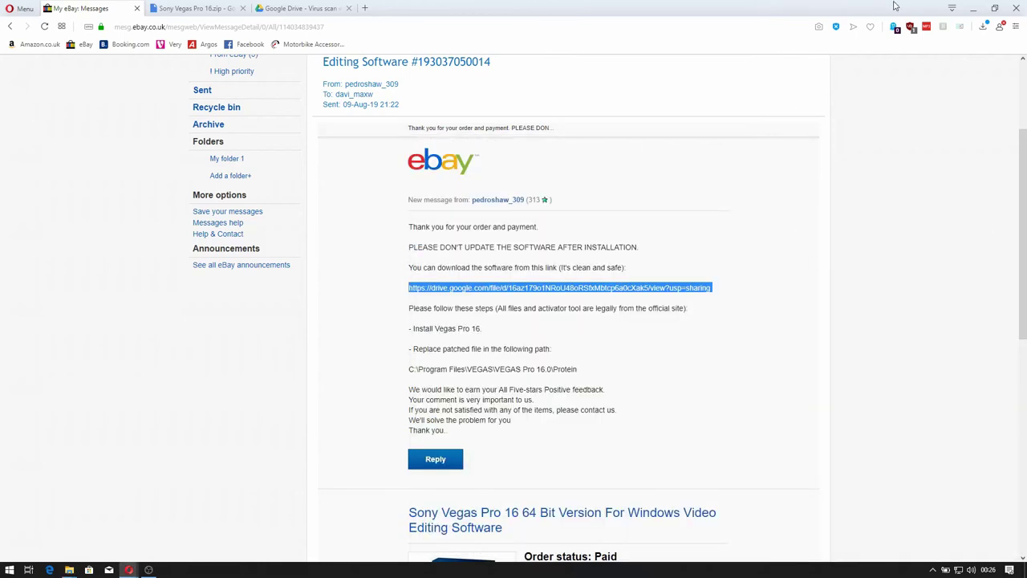
# Minimise Opera and expand the VEGAS group in the Start menu's app list
pyautogui.click(976, 9)
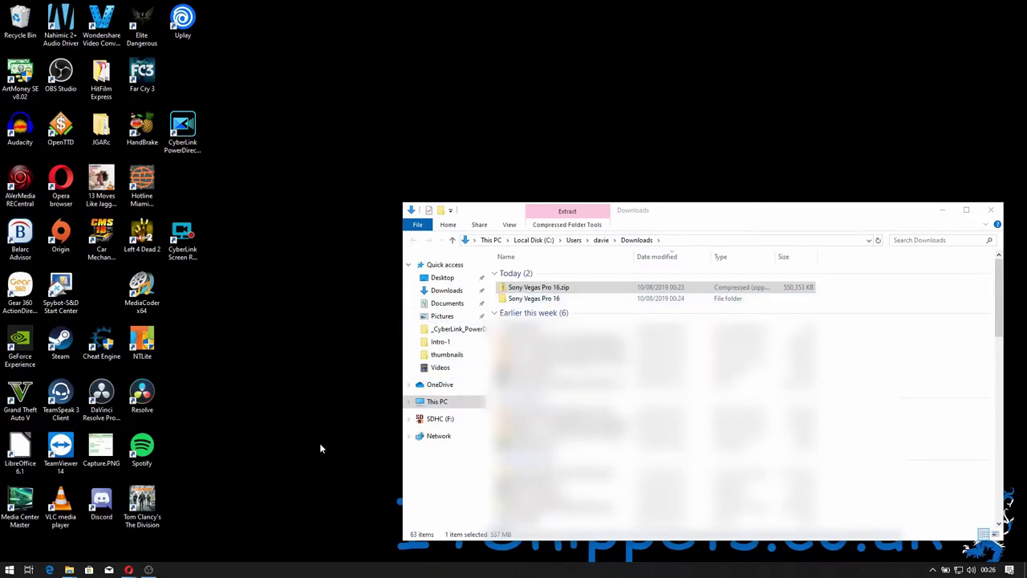
pyautogui.click(10, 569)
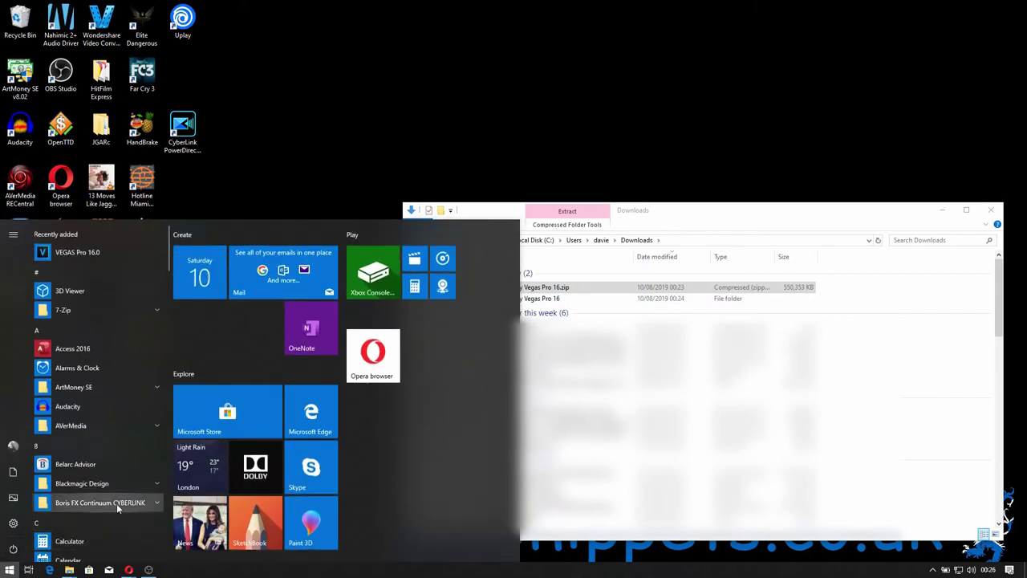
pyautogui.scroll(-5, 115, 505)
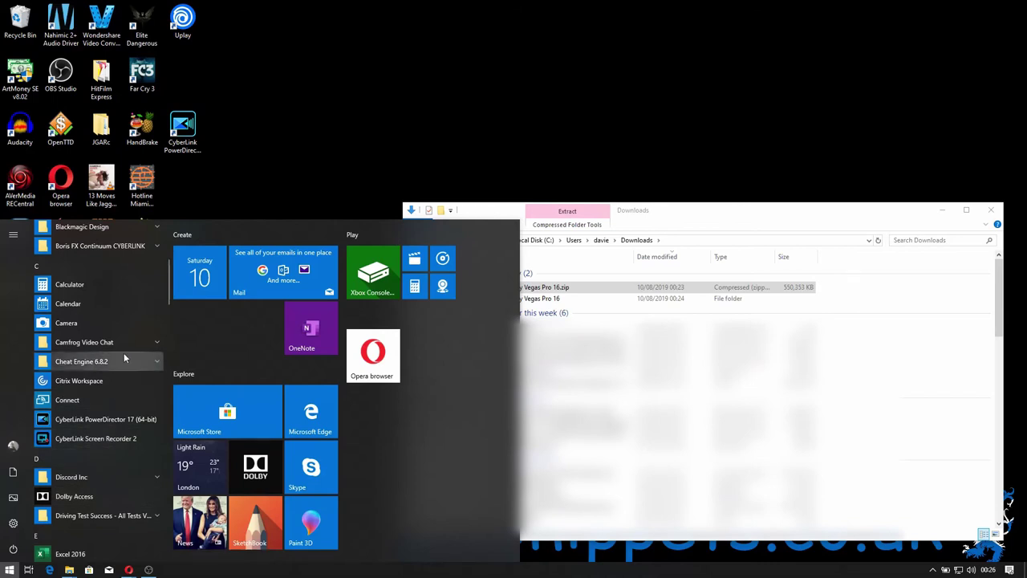
pyautogui.scroll(-8, 124, 429)
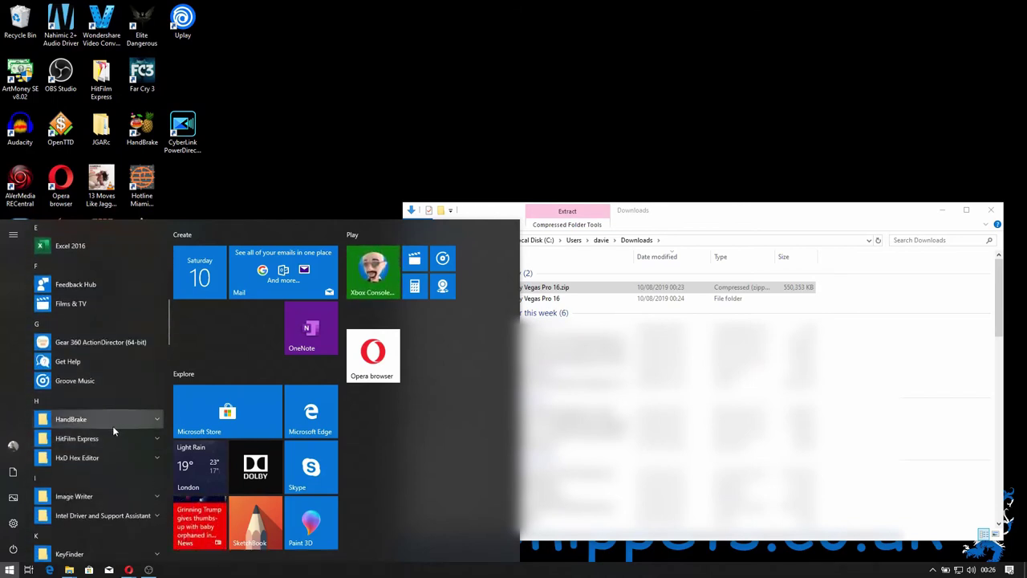
pyautogui.scroll(-8, 112, 431)
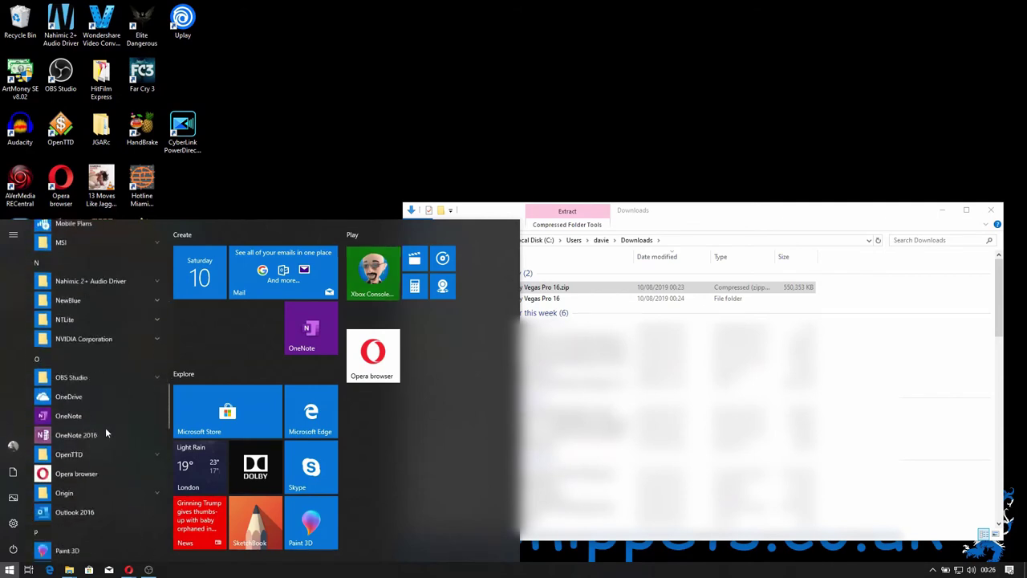
pyautogui.scroll(-10, 105, 427)
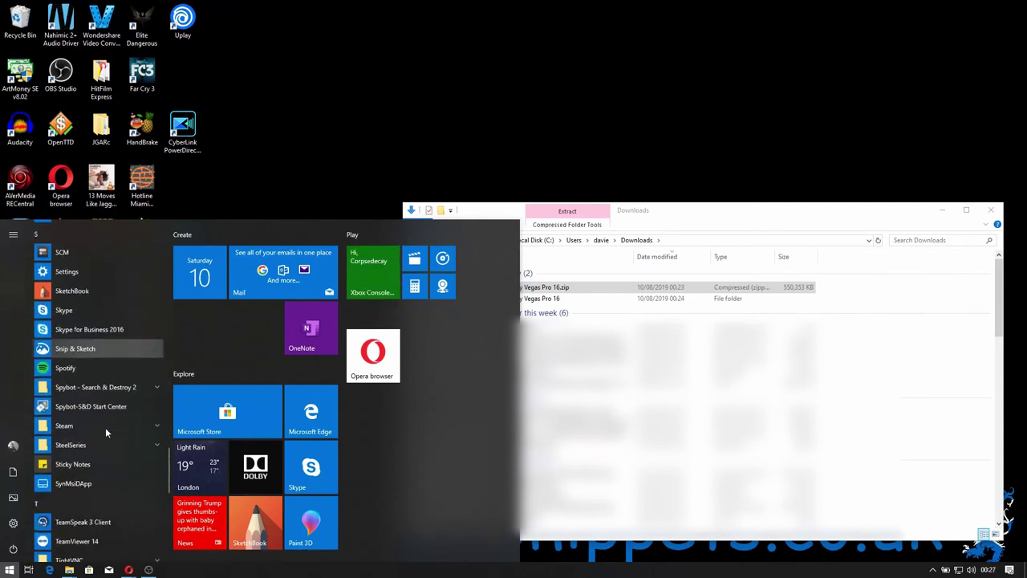
pyautogui.scroll(-10, 88, 418)
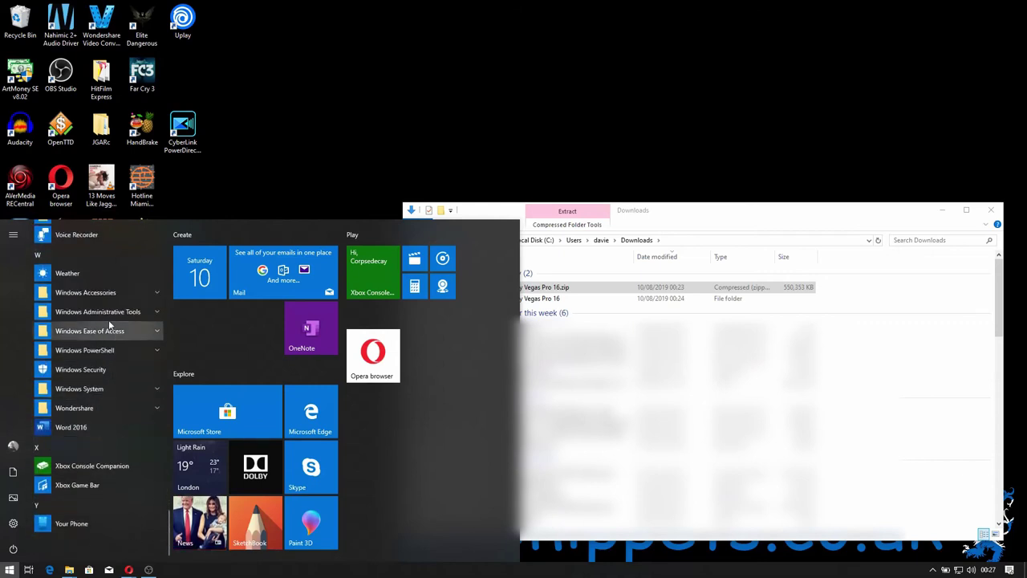
pyautogui.scroll(3, 103, 294)
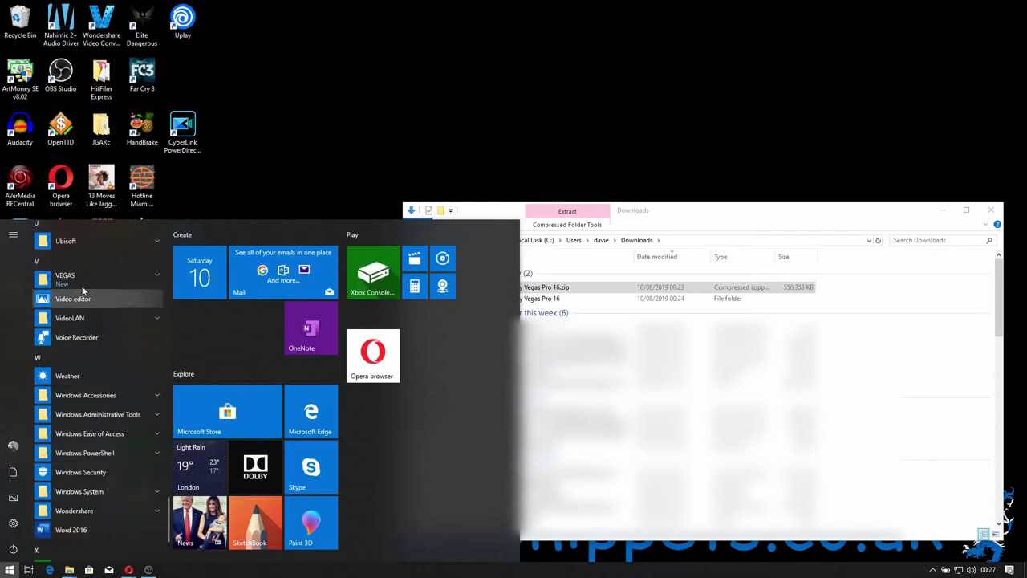
pyautogui.click(81, 276)
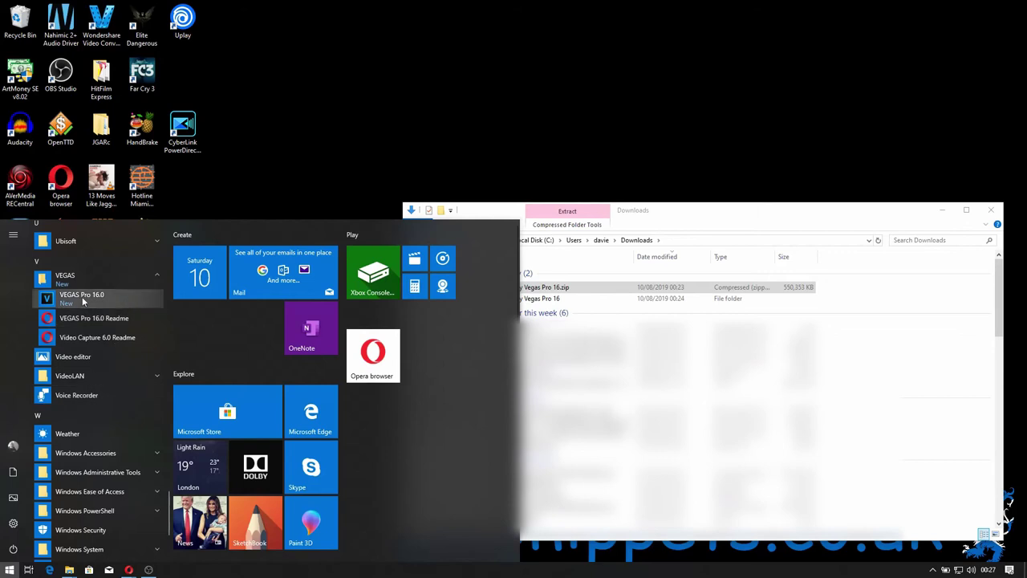
# Launch VEGAS Pro 16.0 from the Start menu to get an empty Untitled project
pyautogui.click(82, 296)
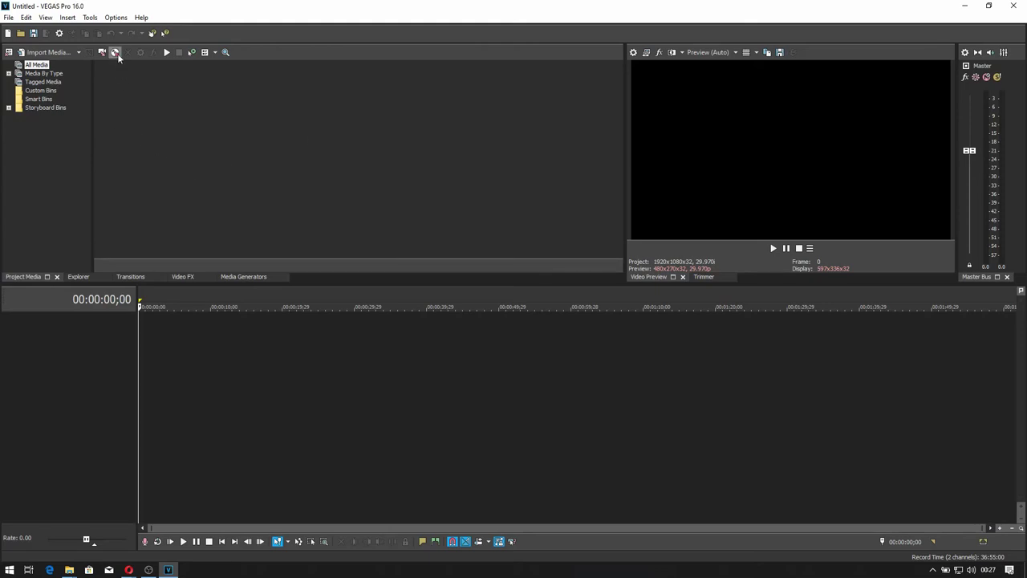
# Import Intro-1.mp4 from pool (Z:) > UW-ITSnip > Intro-1 into the project media
pyautogui.click(66, 51)
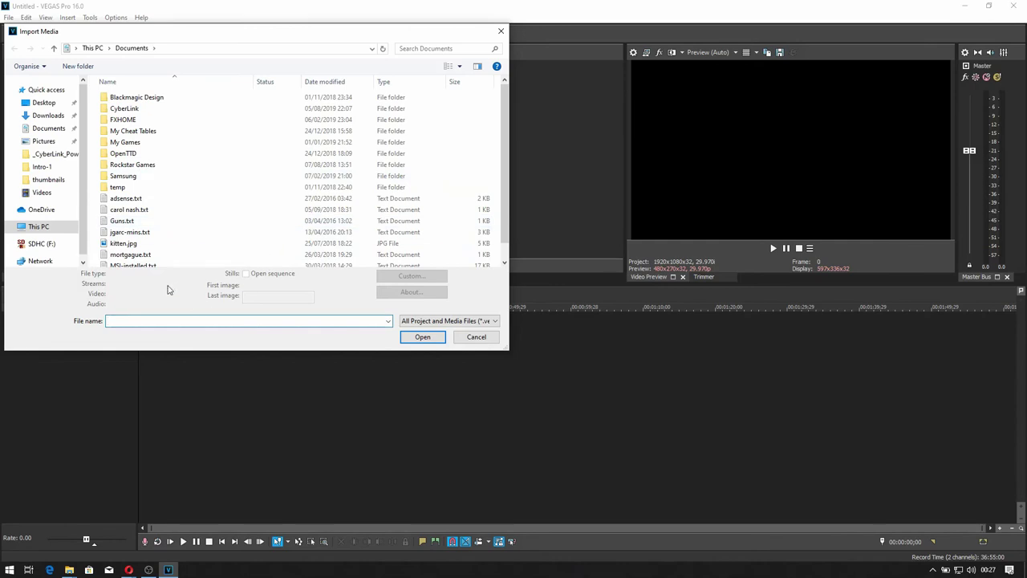
pyautogui.click(84, 261)
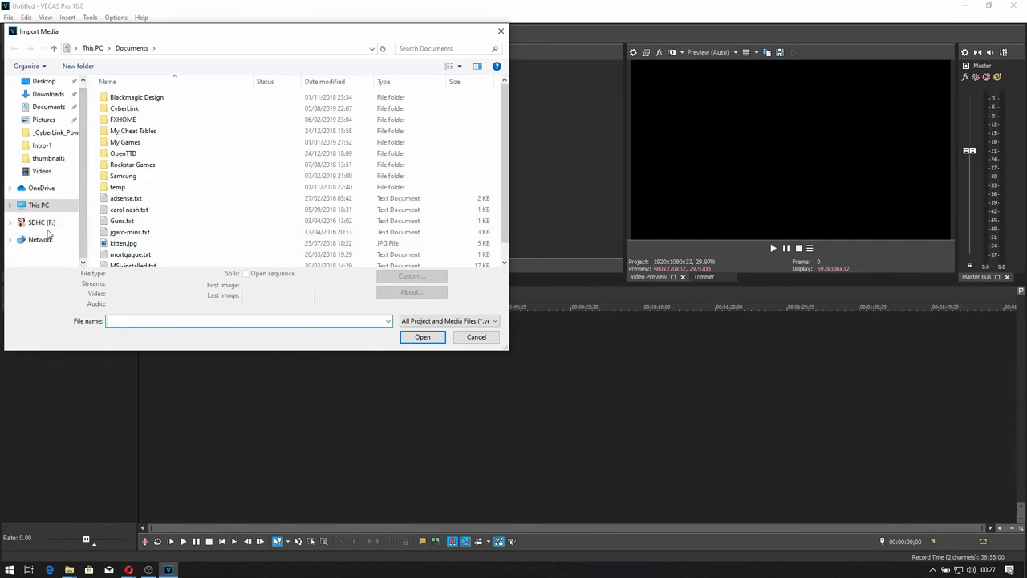
pyautogui.click(9, 204)
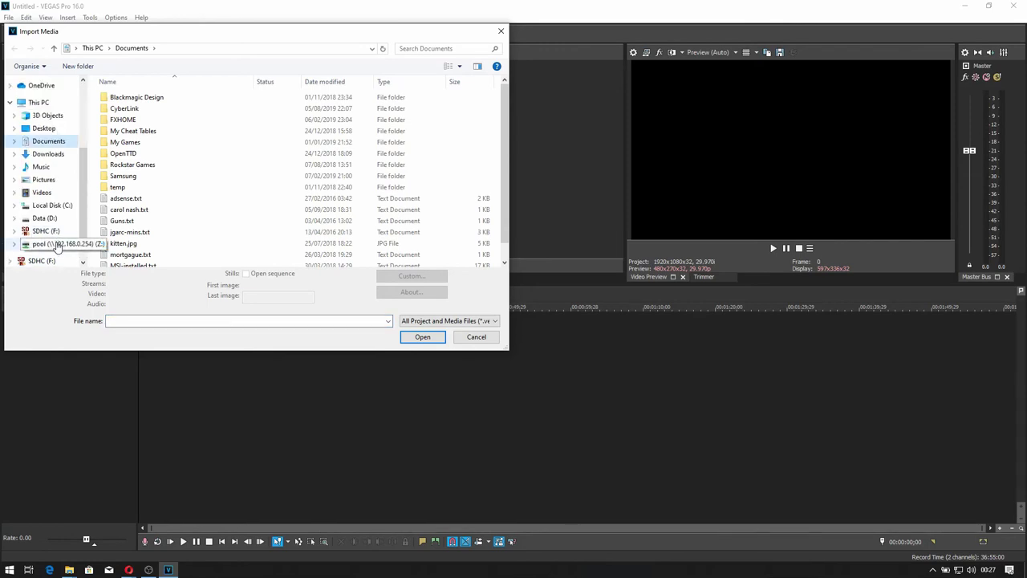
pyautogui.click(56, 245)
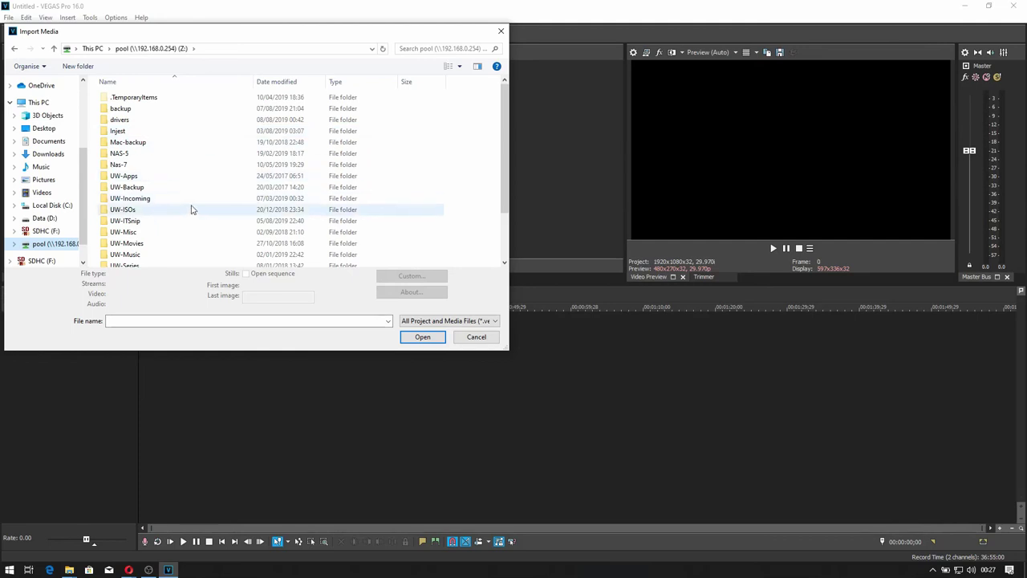
pyautogui.doubleClick(174, 222)
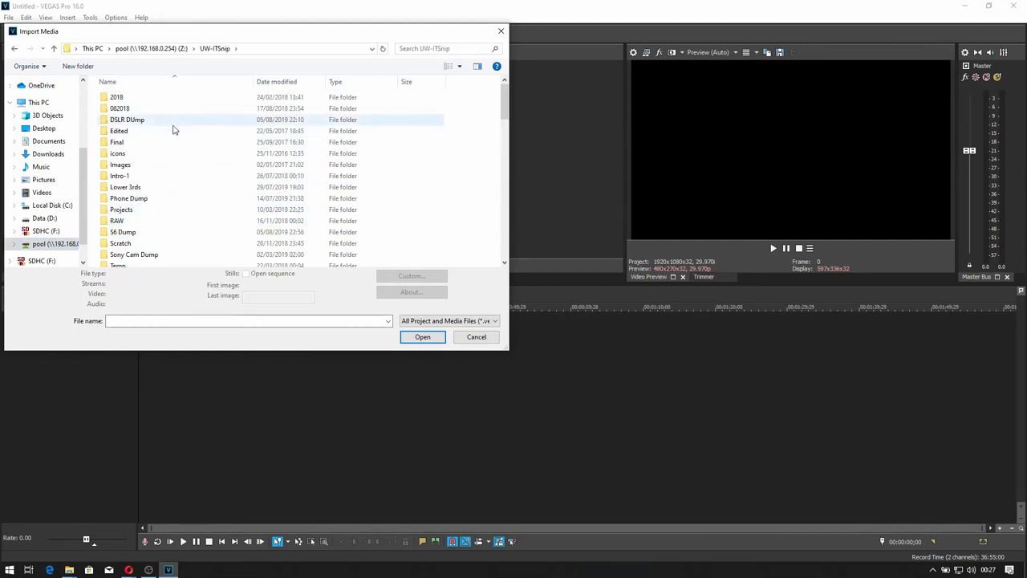
pyautogui.doubleClick(143, 176)
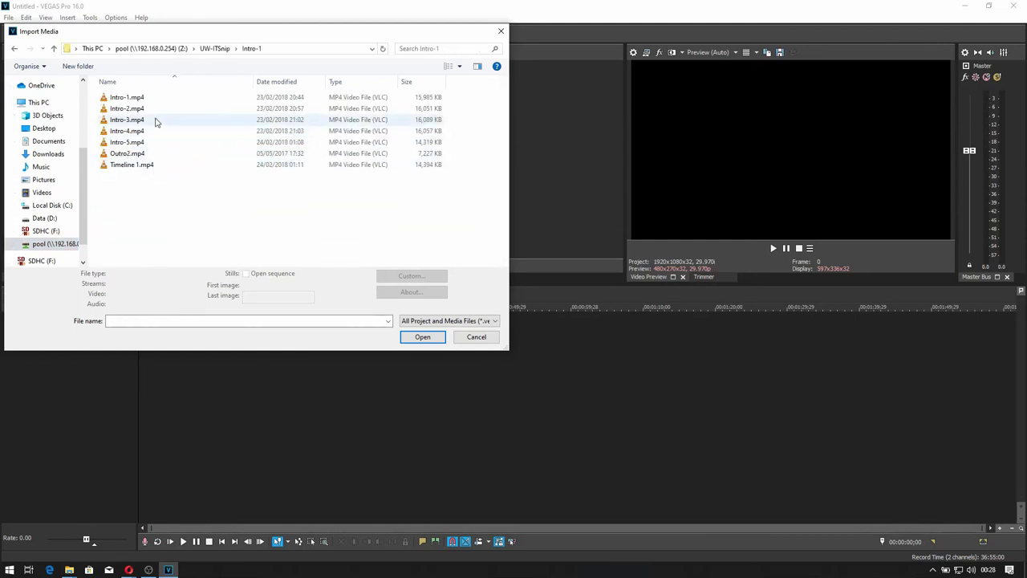
pyautogui.click(419, 337)
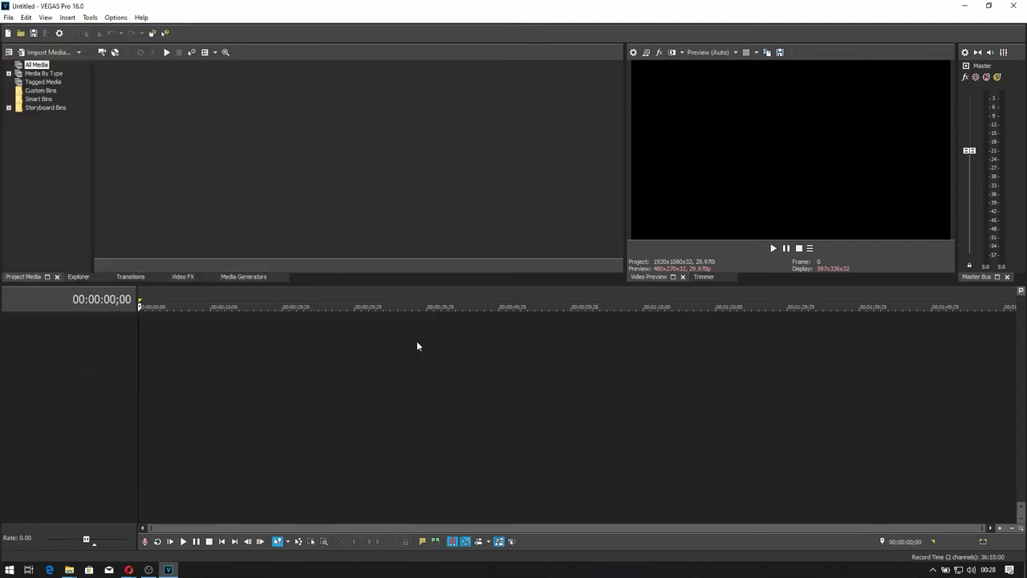
# Place Intro-1.mp4 at the timeline start, match the project to its settings, and preview playback
pyautogui.moveTo(131, 84); pyautogui.dragTo(162, 396)
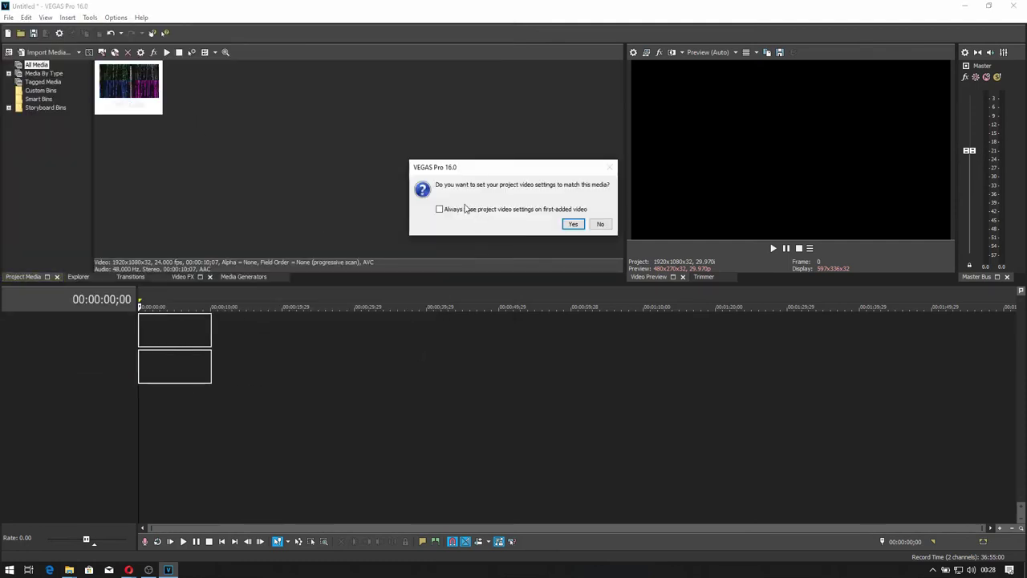
pyautogui.click(573, 223)
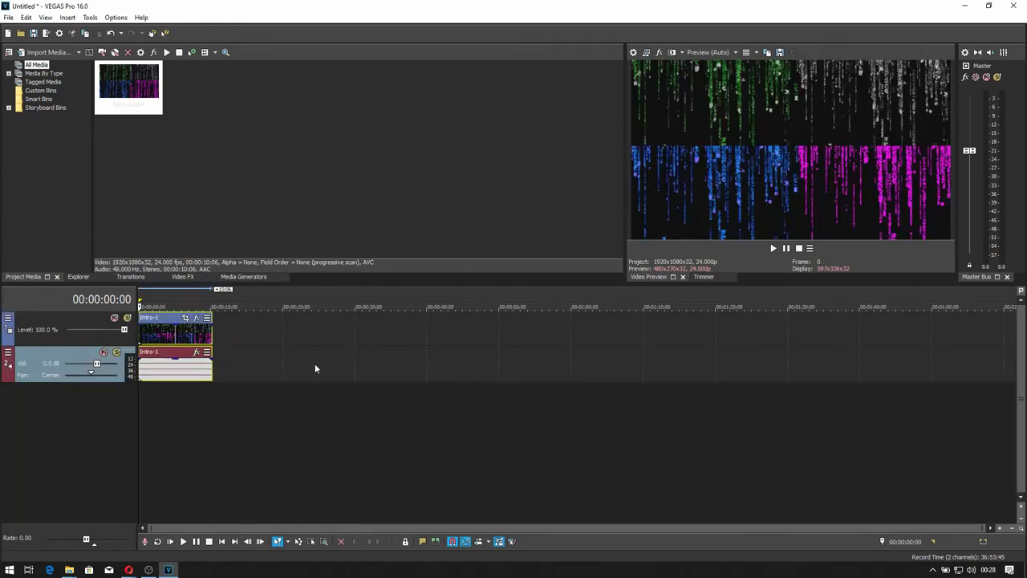
pyautogui.press('space')
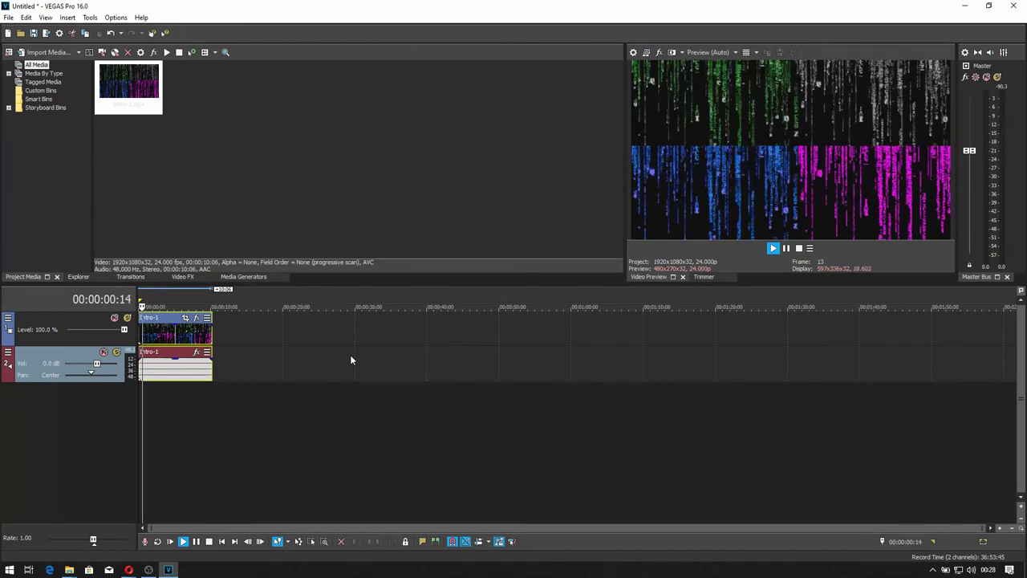
pyautogui.press('space')
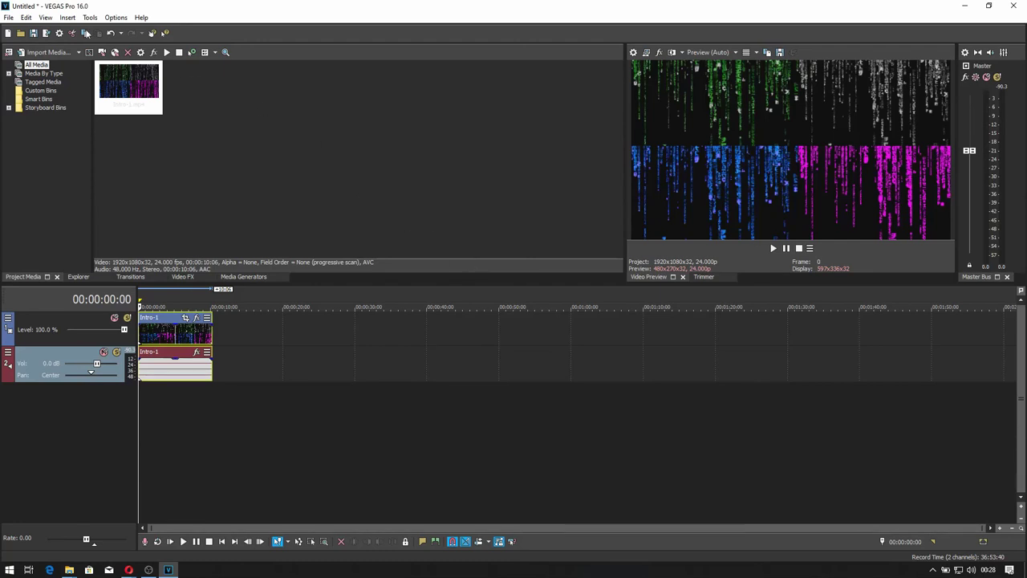
# Browse the File and neighbouring menus to look for the render command
pyautogui.click(9, 17)
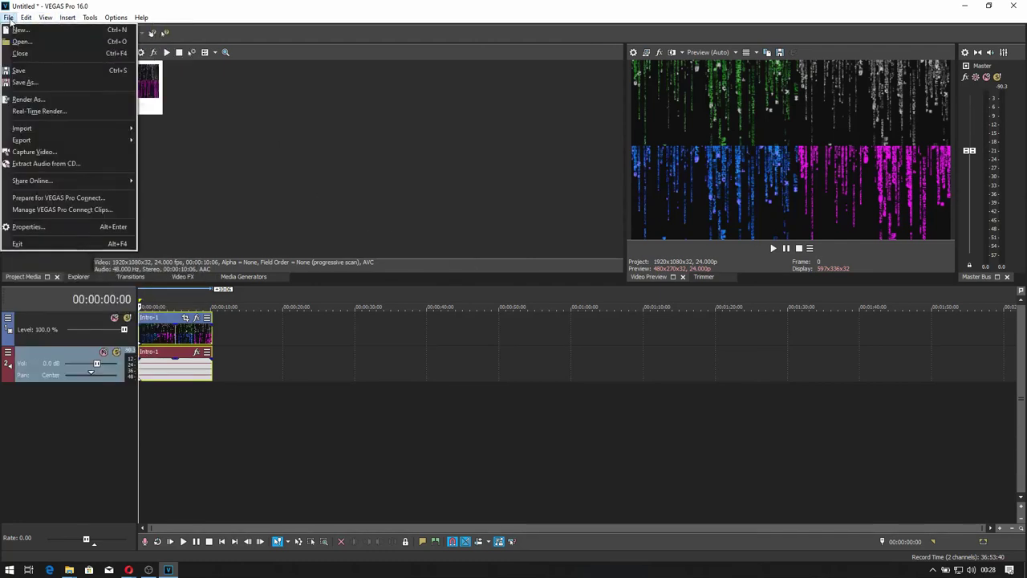
pyautogui.moveTo(27, 20)
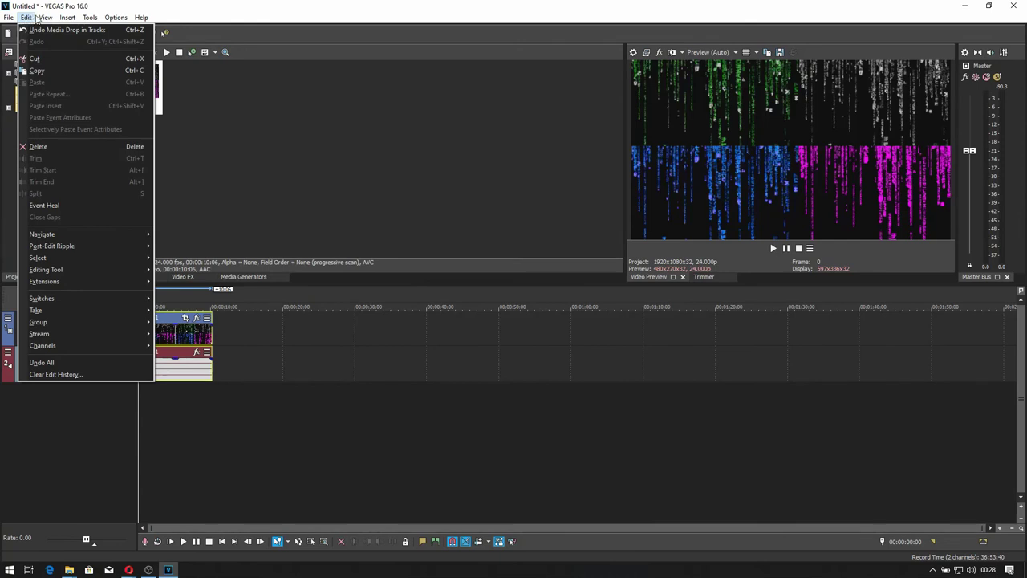
pyautogui.click(26, 19)
pyautogui.click(68, 18)
pyautogui.moveTo(94, 21)
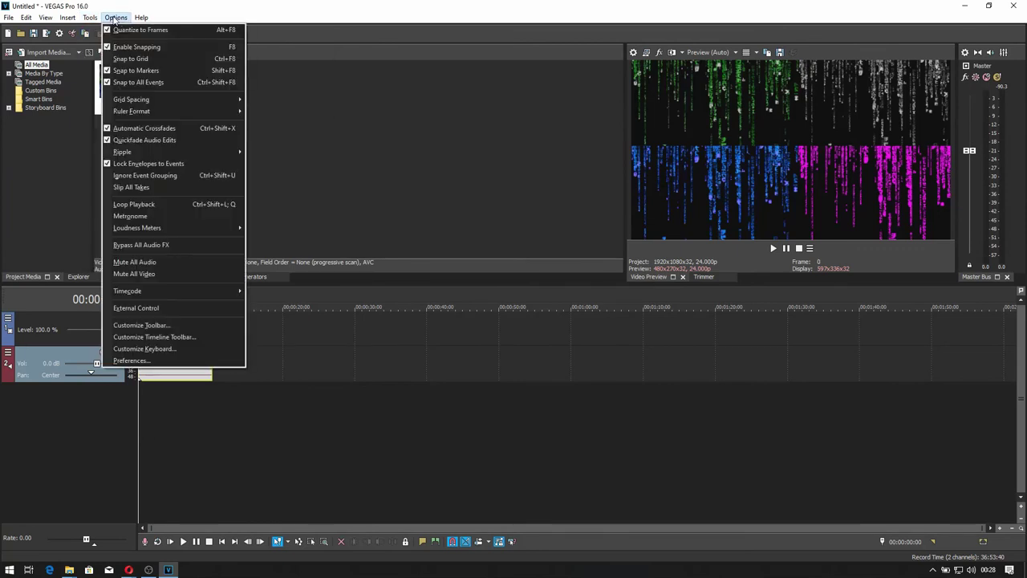
pyautogui.click(118, 19)
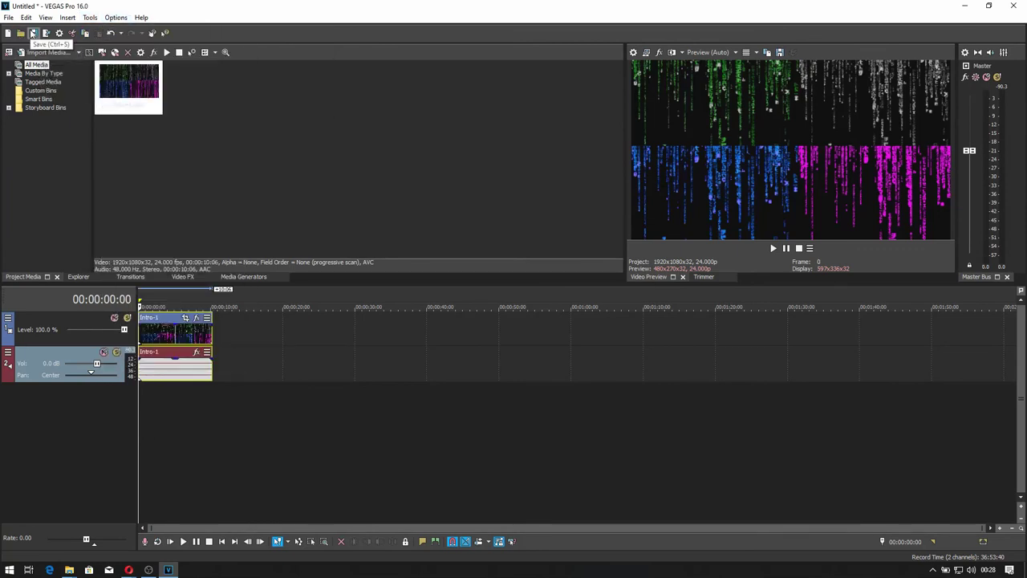
# Render the project to Untitled.avi with the Video for Windows HD 1080-24p YUV template
pyautogui.click(46, 33)
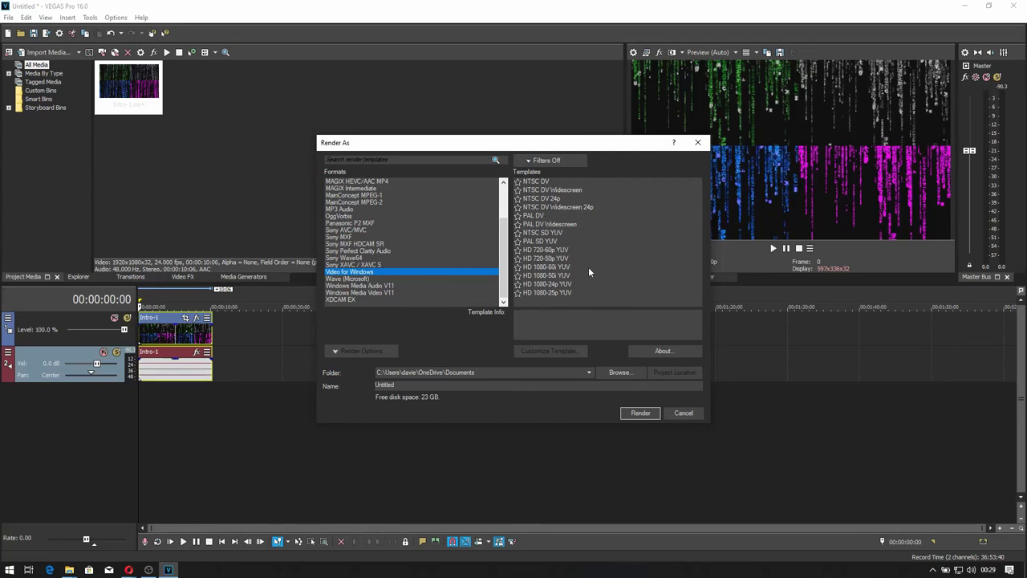
pyautogui.click(531, 285)
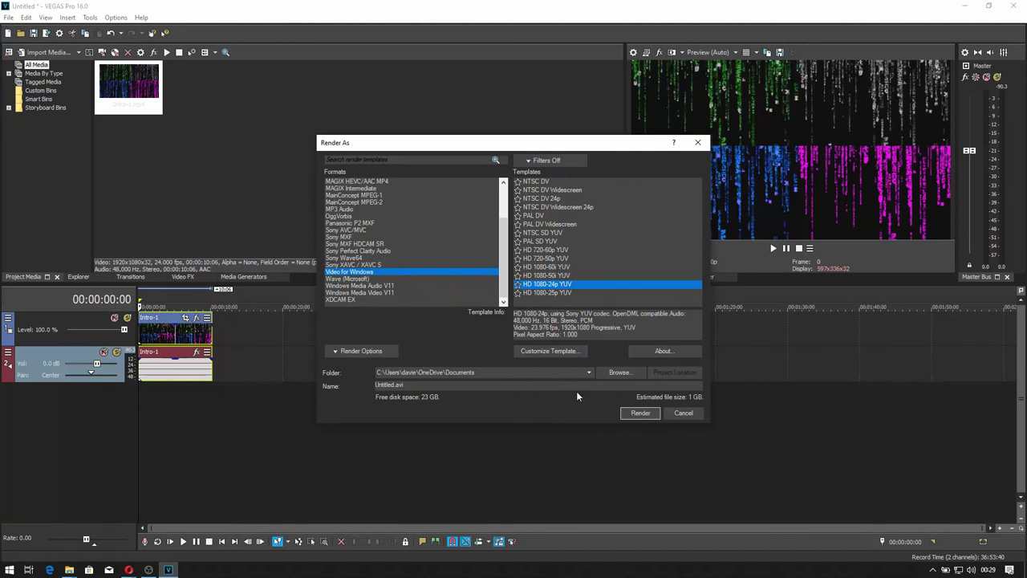
pyautogui.click(642, 413)
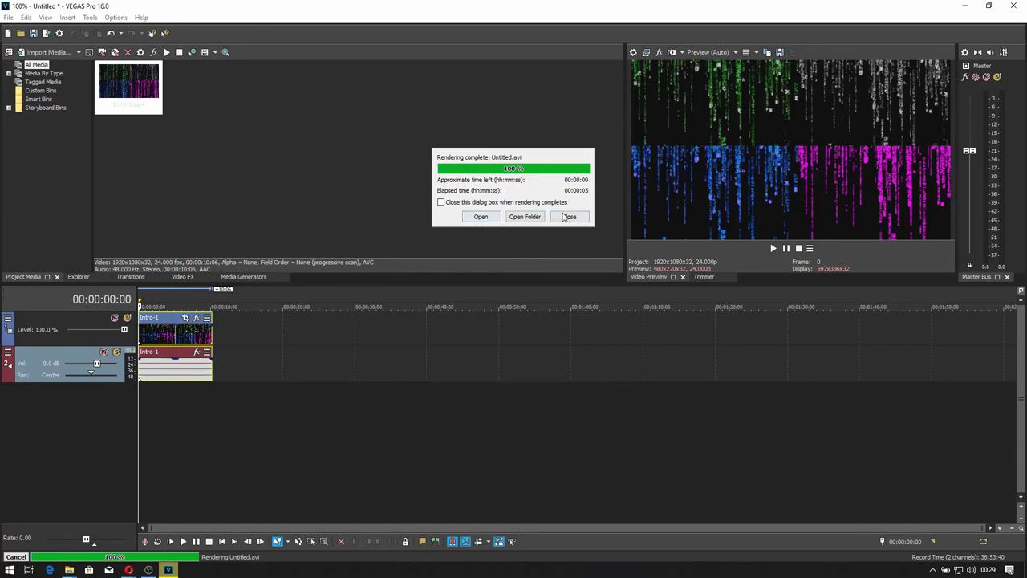
# Open the rendered Untitled.avi from its folder in VLC and watch it maximized
pyautogui.click(526, 217)
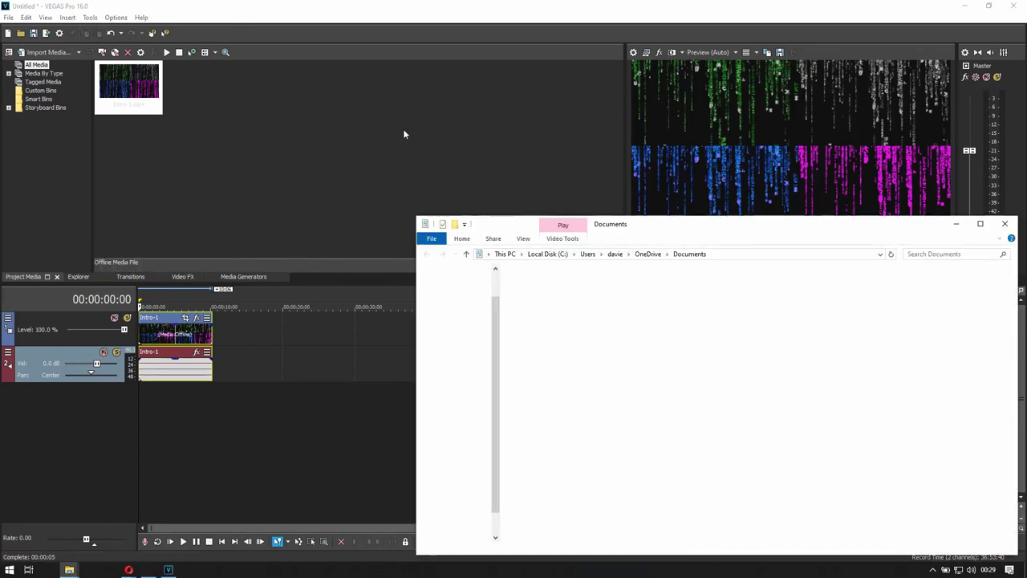
pyautogui.click(578, 525)
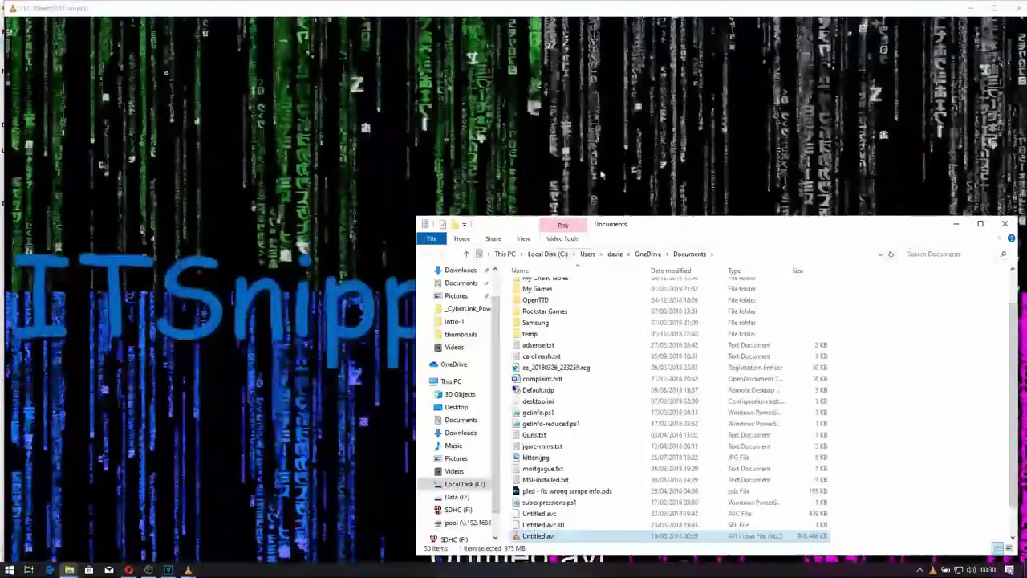
pyautogui.click(642, 143)
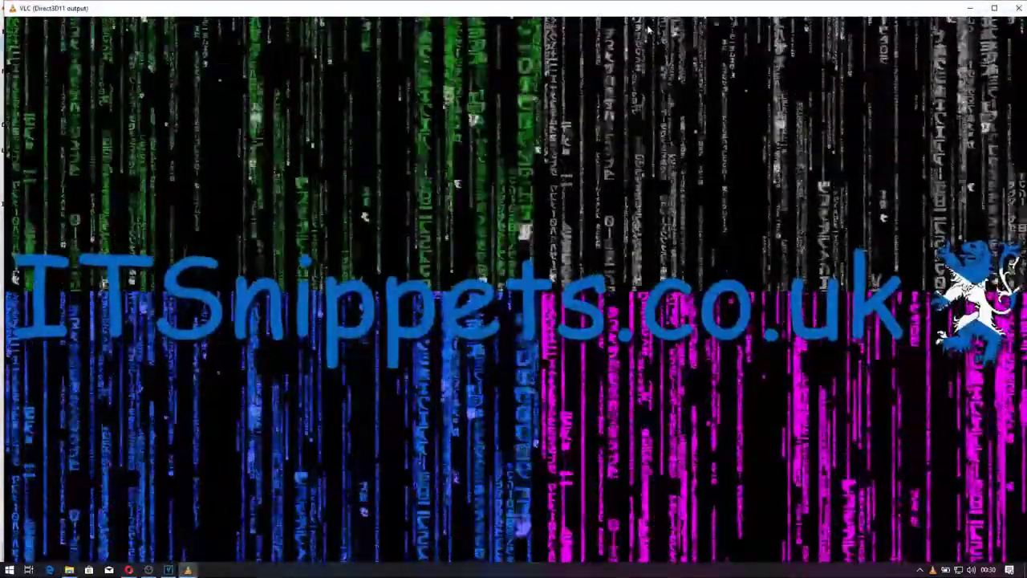
pyautogui.click(994, 8)
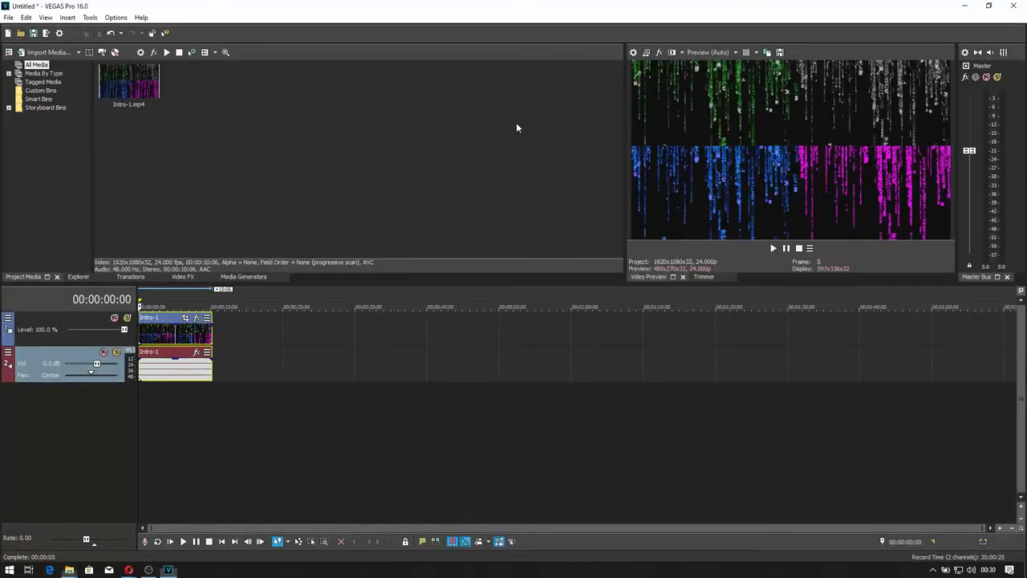
# Exit VEGAS Pro without saving the Untitled project, then close the Downloads window
pyautogui.click(6, 22)
pyautogui.click(66, 235)
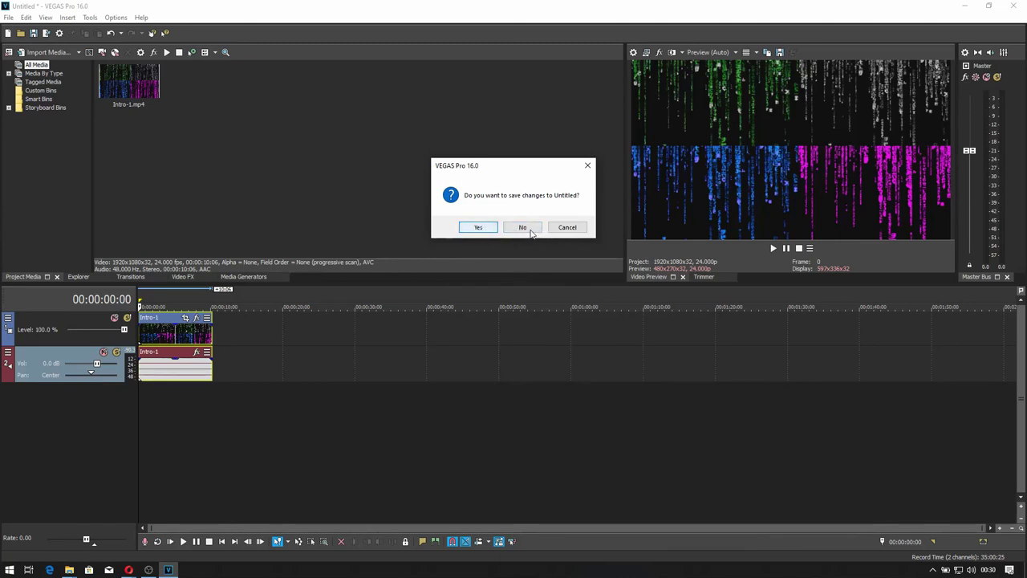
pyautogui.click(522, 228)
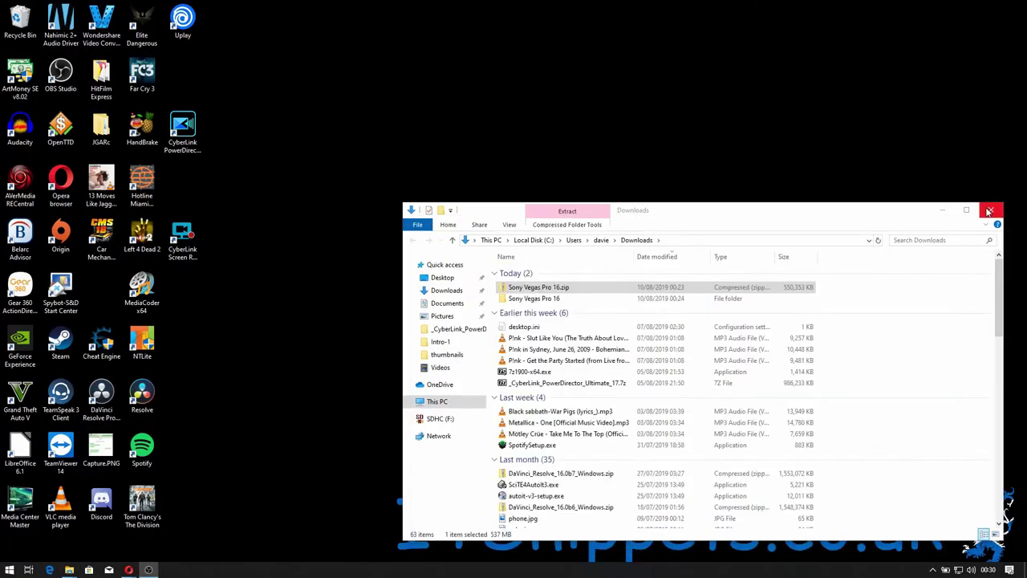
pyautogui.click(990, 211)
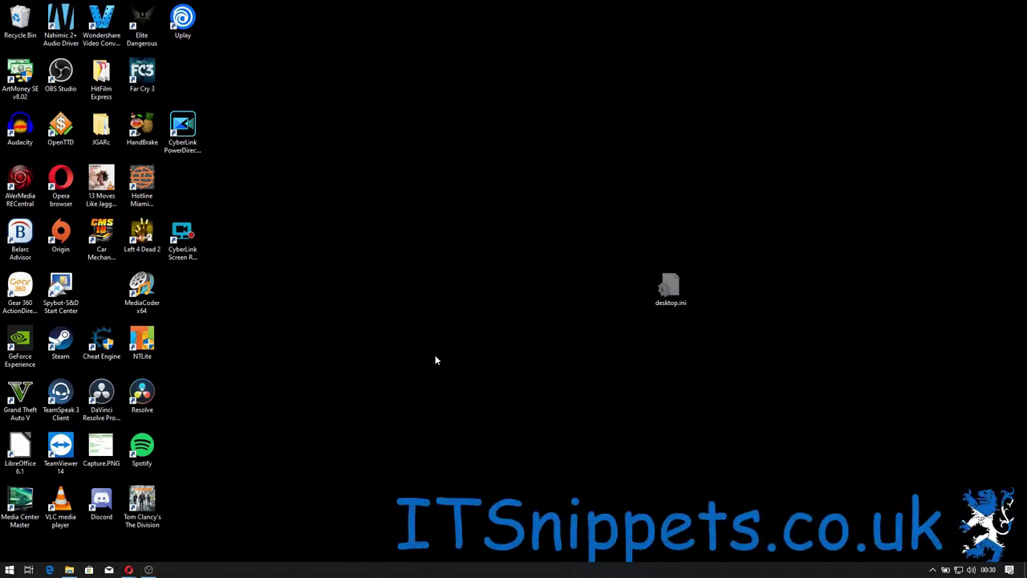